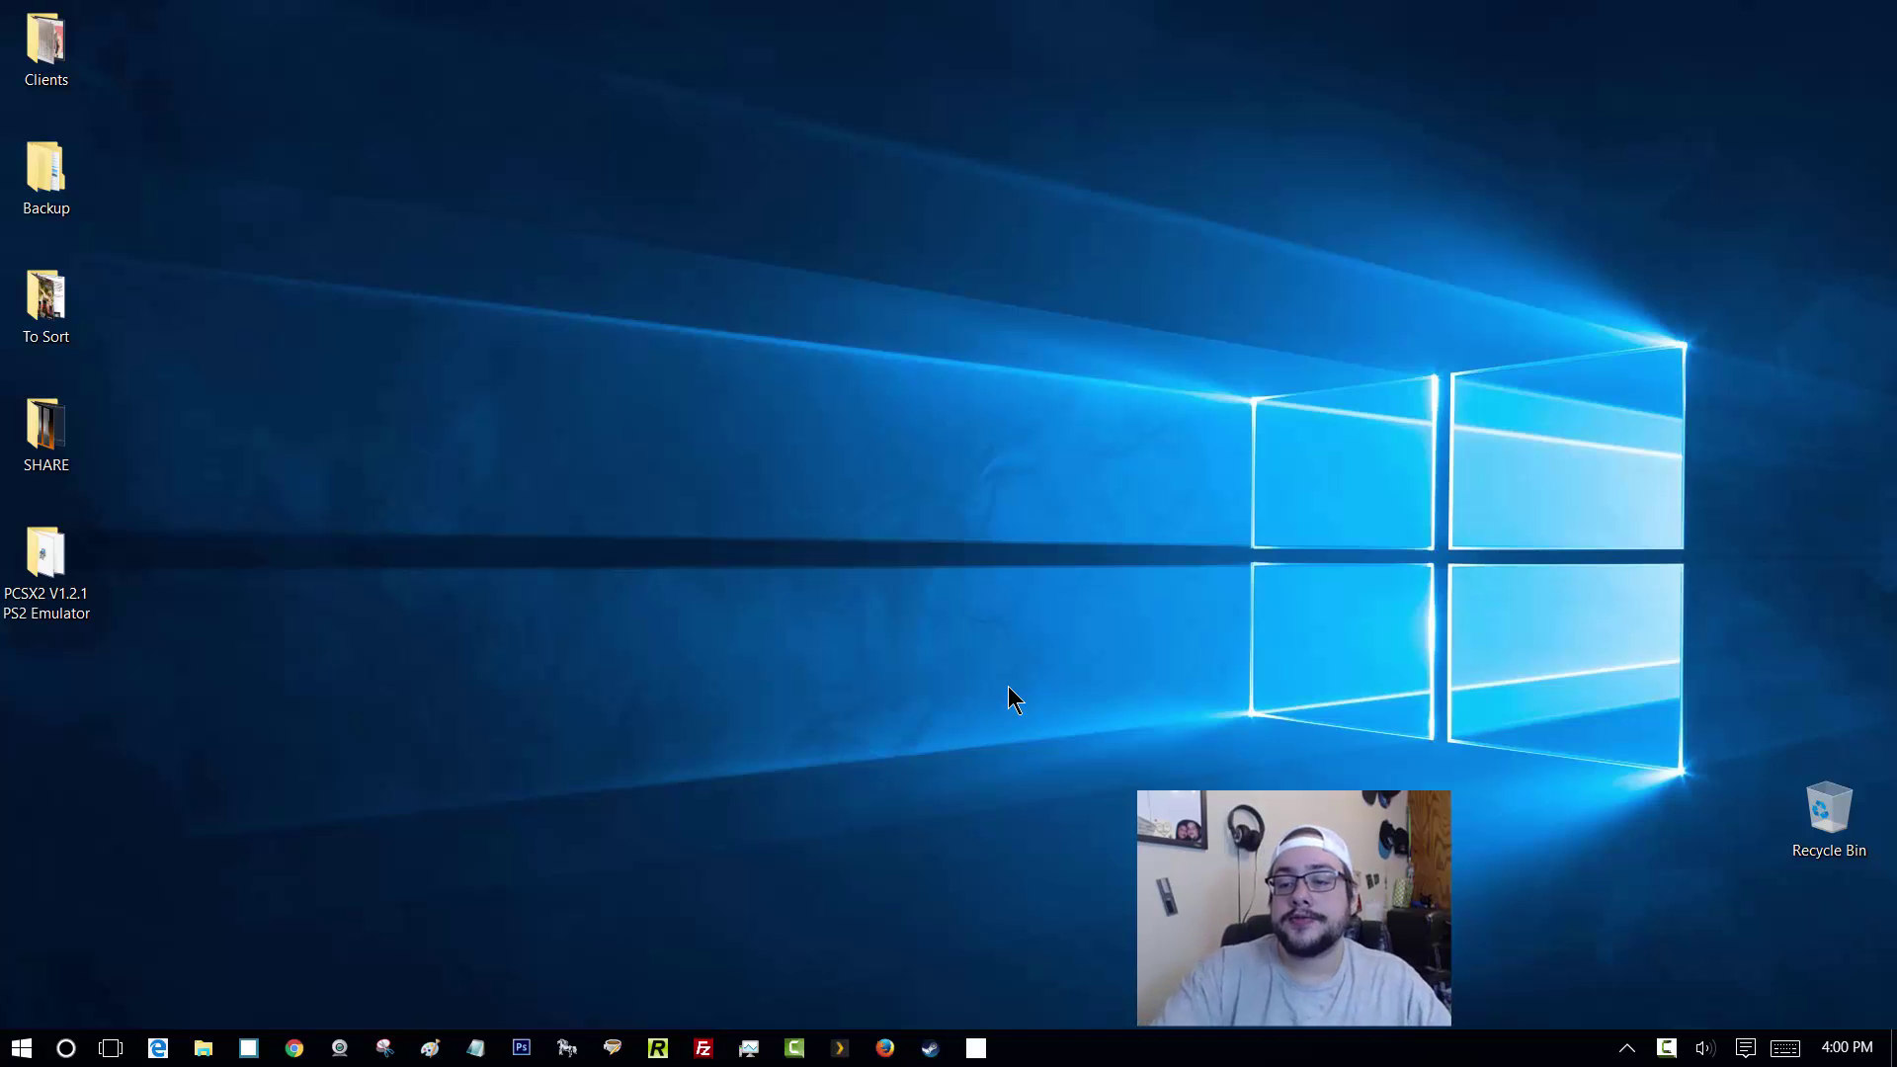
# - Bring up Action Center, then launch the Settings app on its category list
pyautogui.press('super+a')
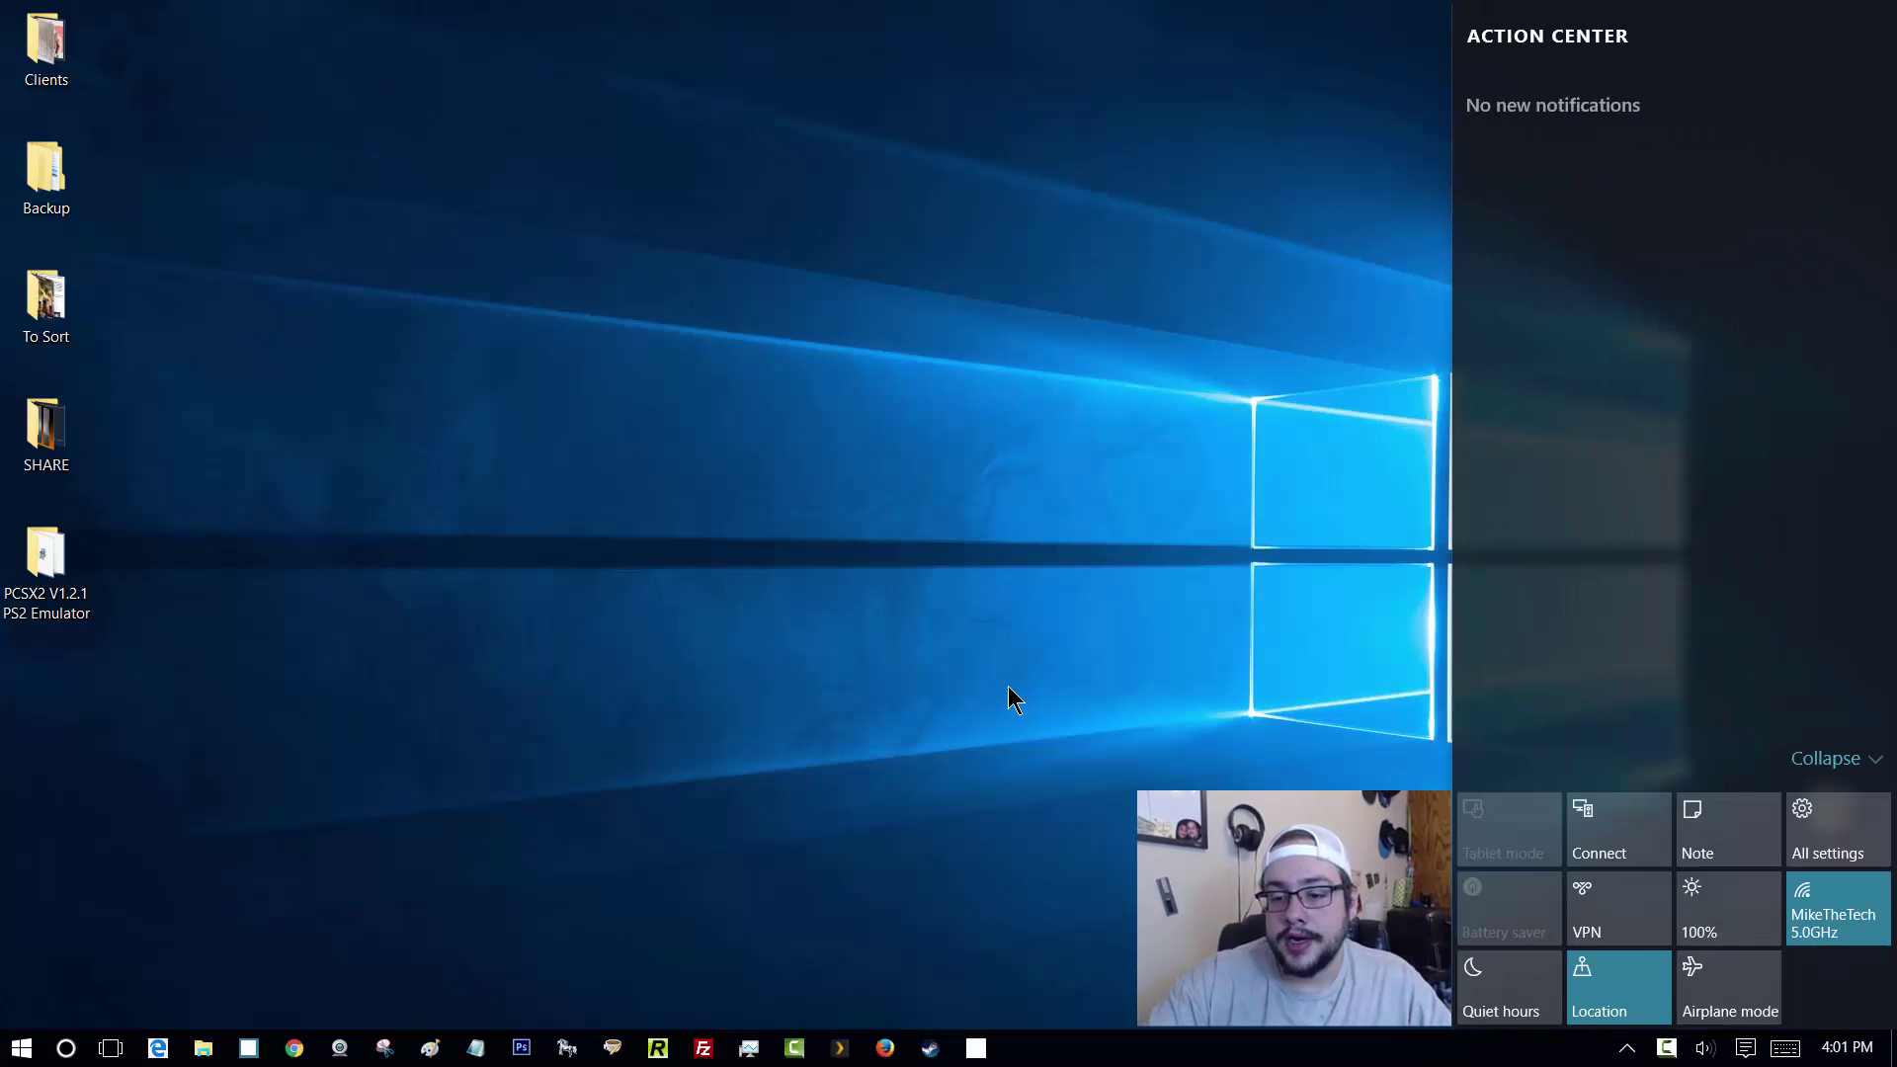
pyautogui.press('super+i')
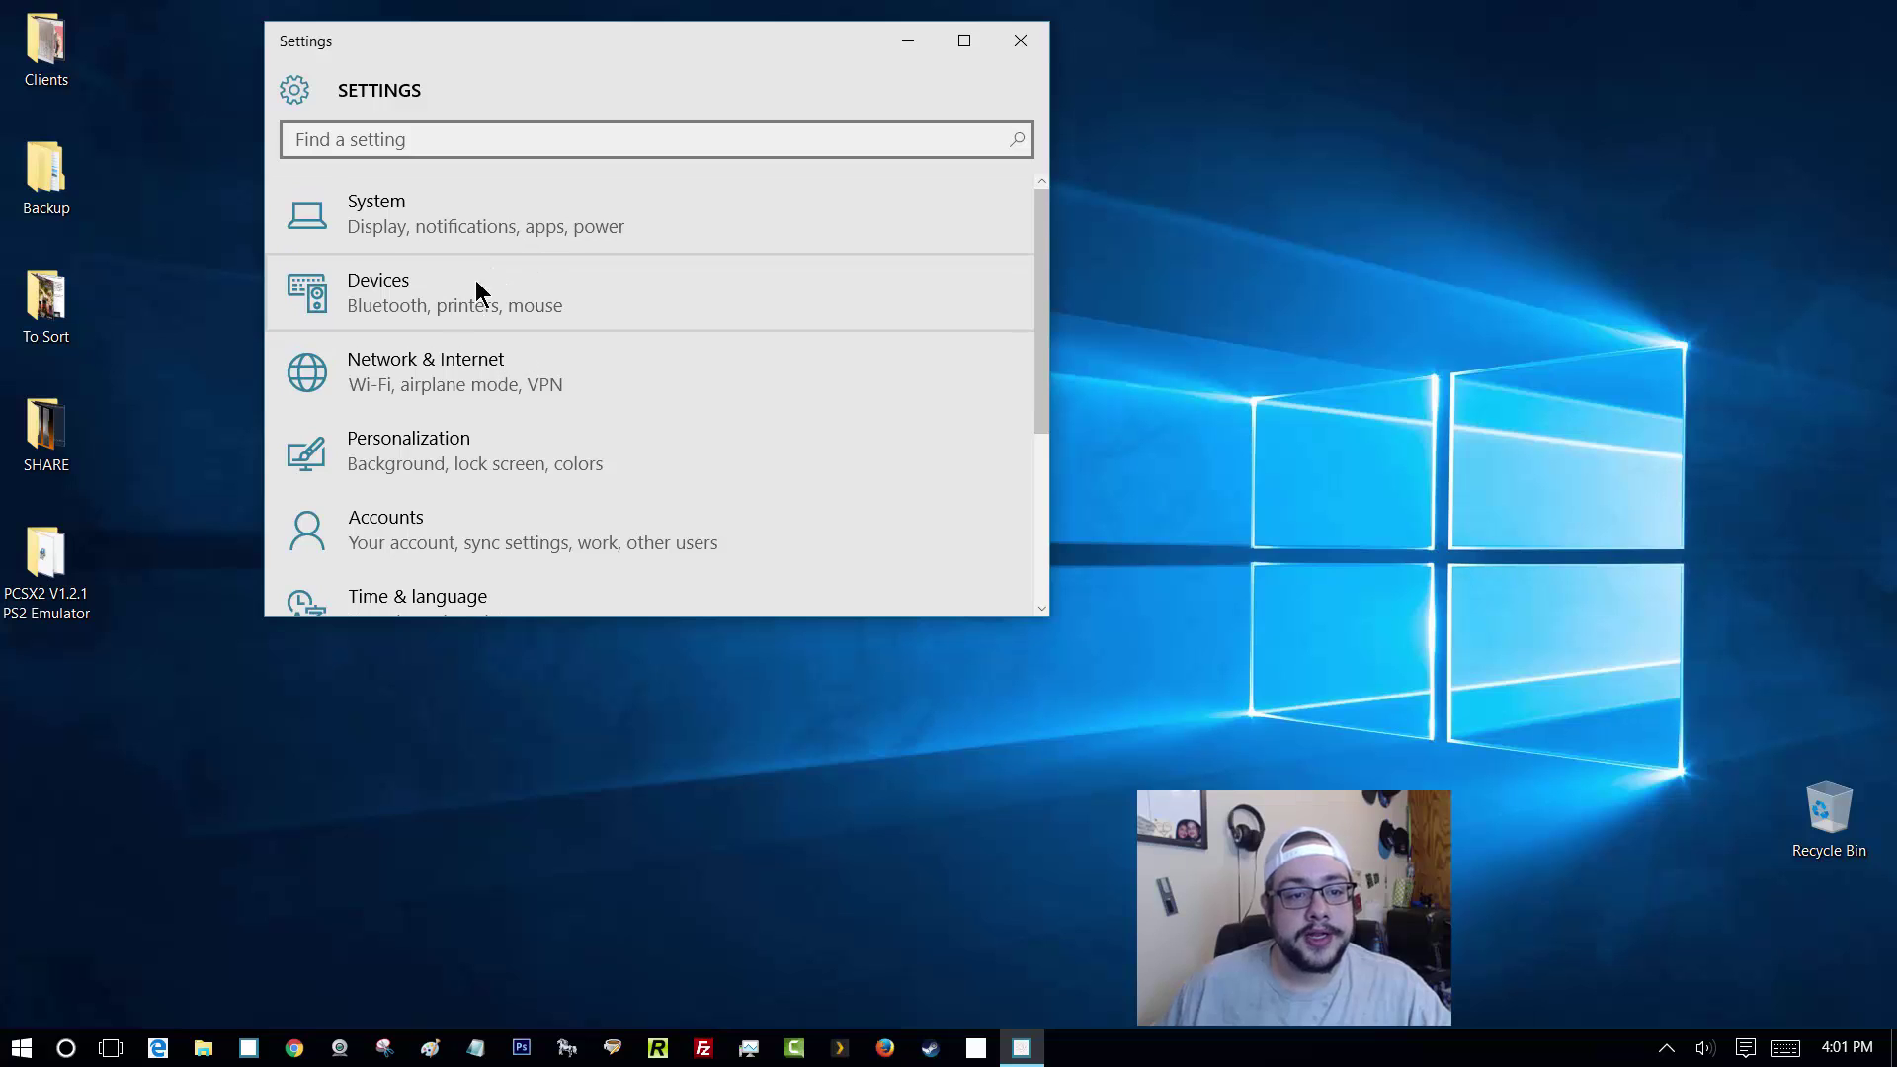
# - Go to the Devices page and move the Settings window lower and right to review its sub-pages
pyautogui.click(391, 308)
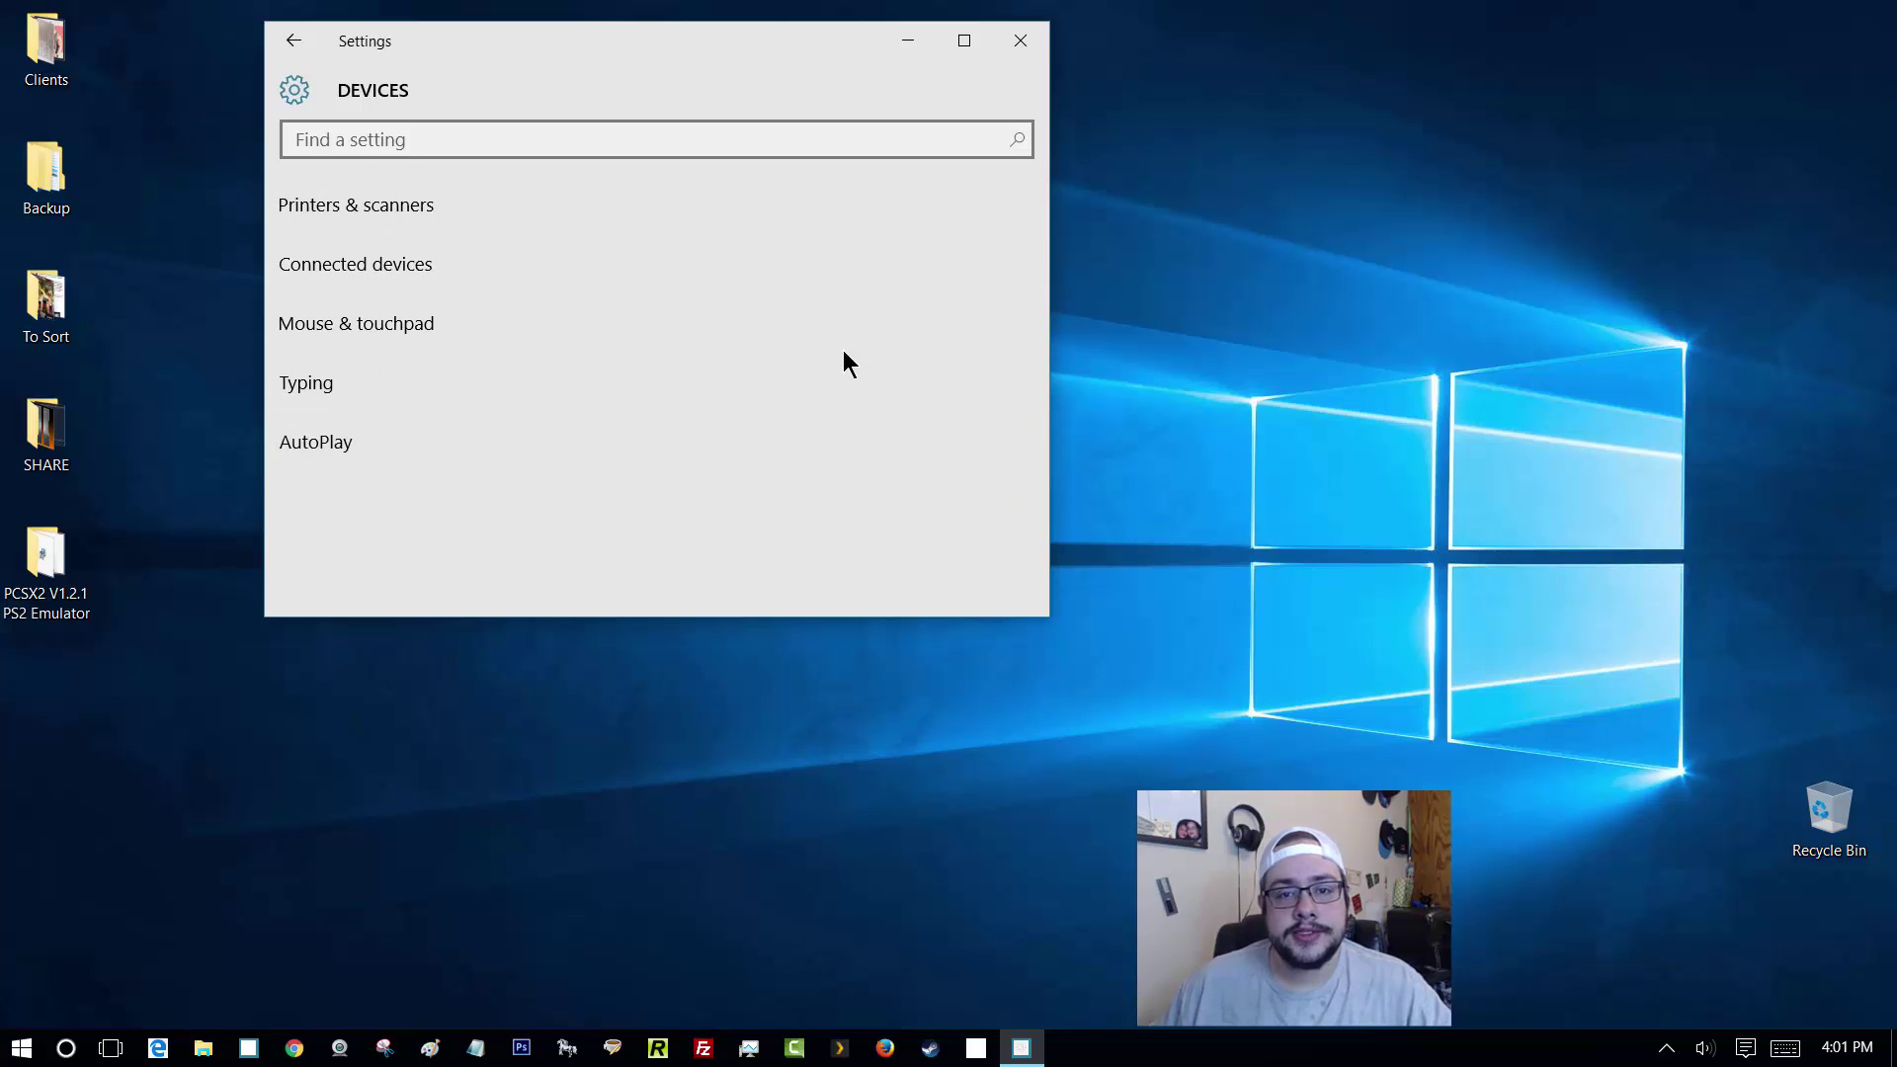
pyautogui.moveTo(791, 62); pyautogui.dragTo(1017, 144)
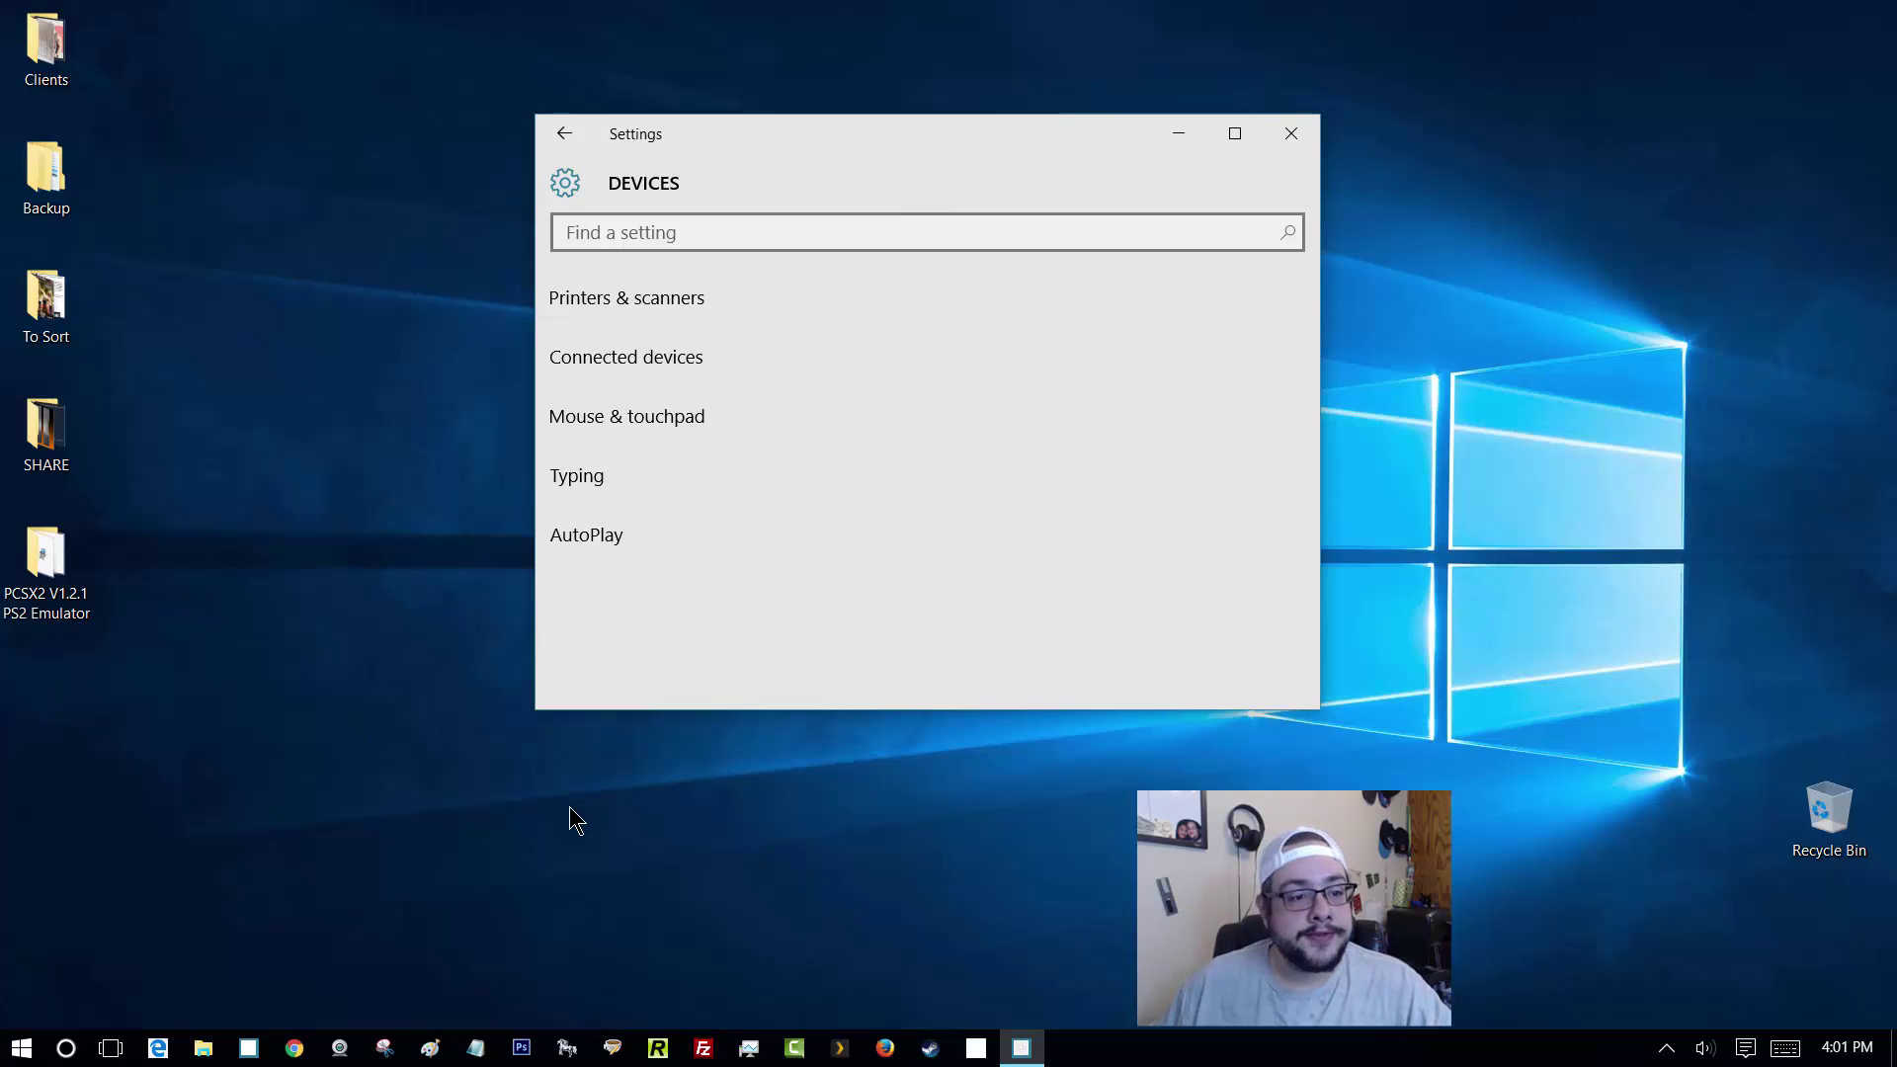
# - Close Settings and launch Device Manager from the Start button's power-user menu
pyautogui.click(1289, 135)
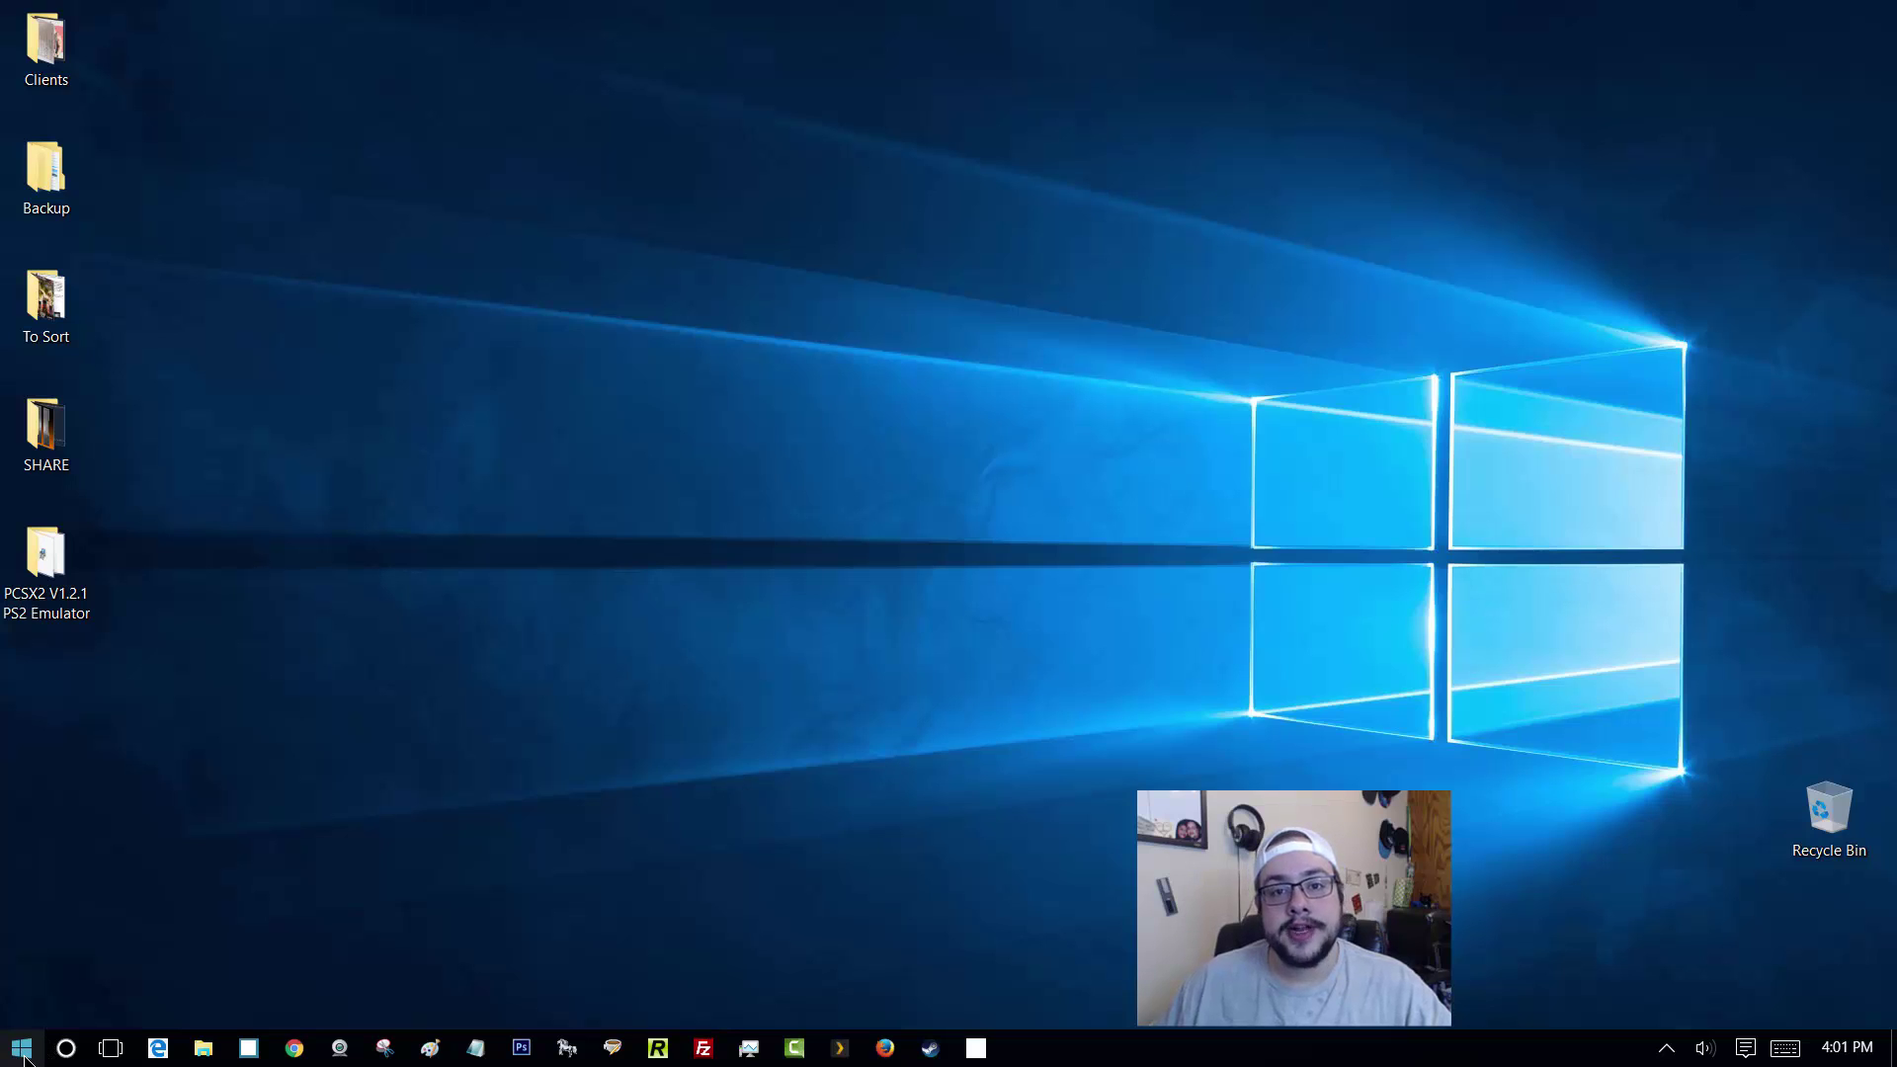
pyautogui.rightClick(24, 1049)
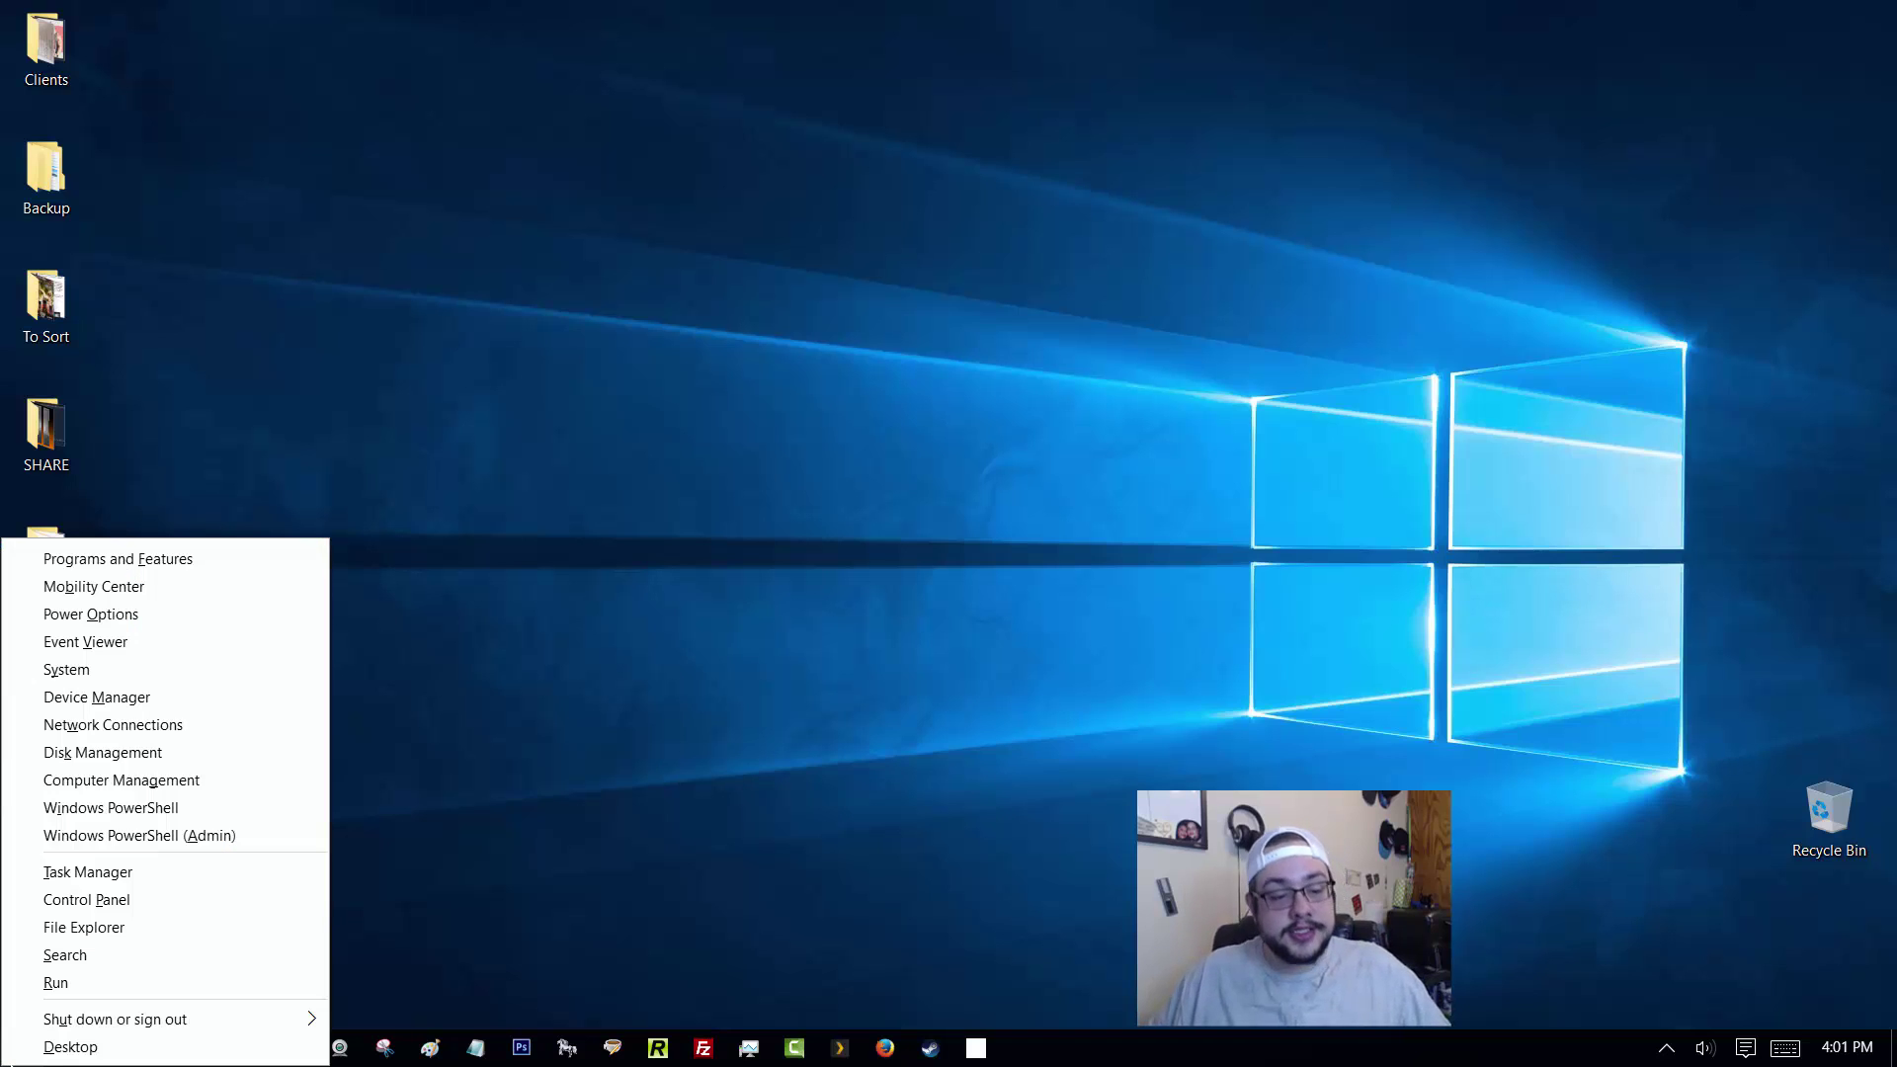
pyautogui.click(4, 1053)
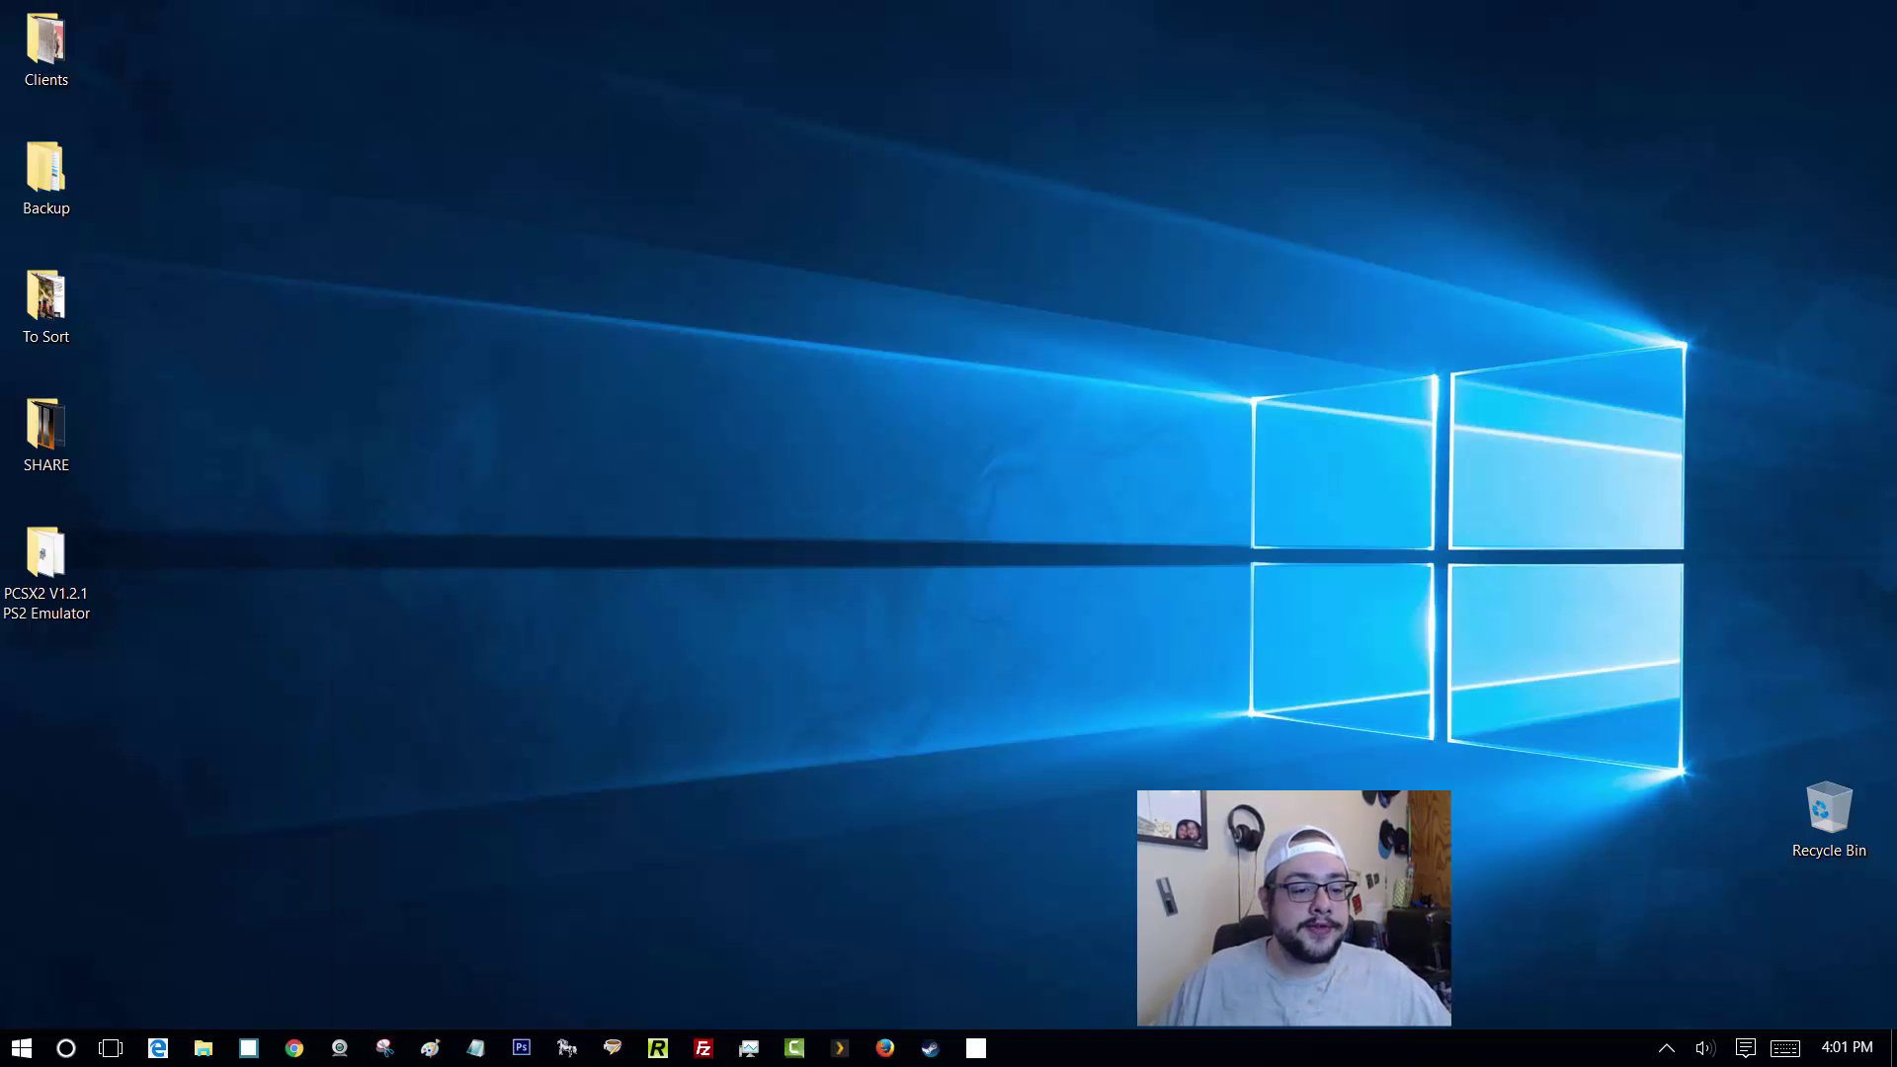
pyautogui.rightClick(5, 1052)
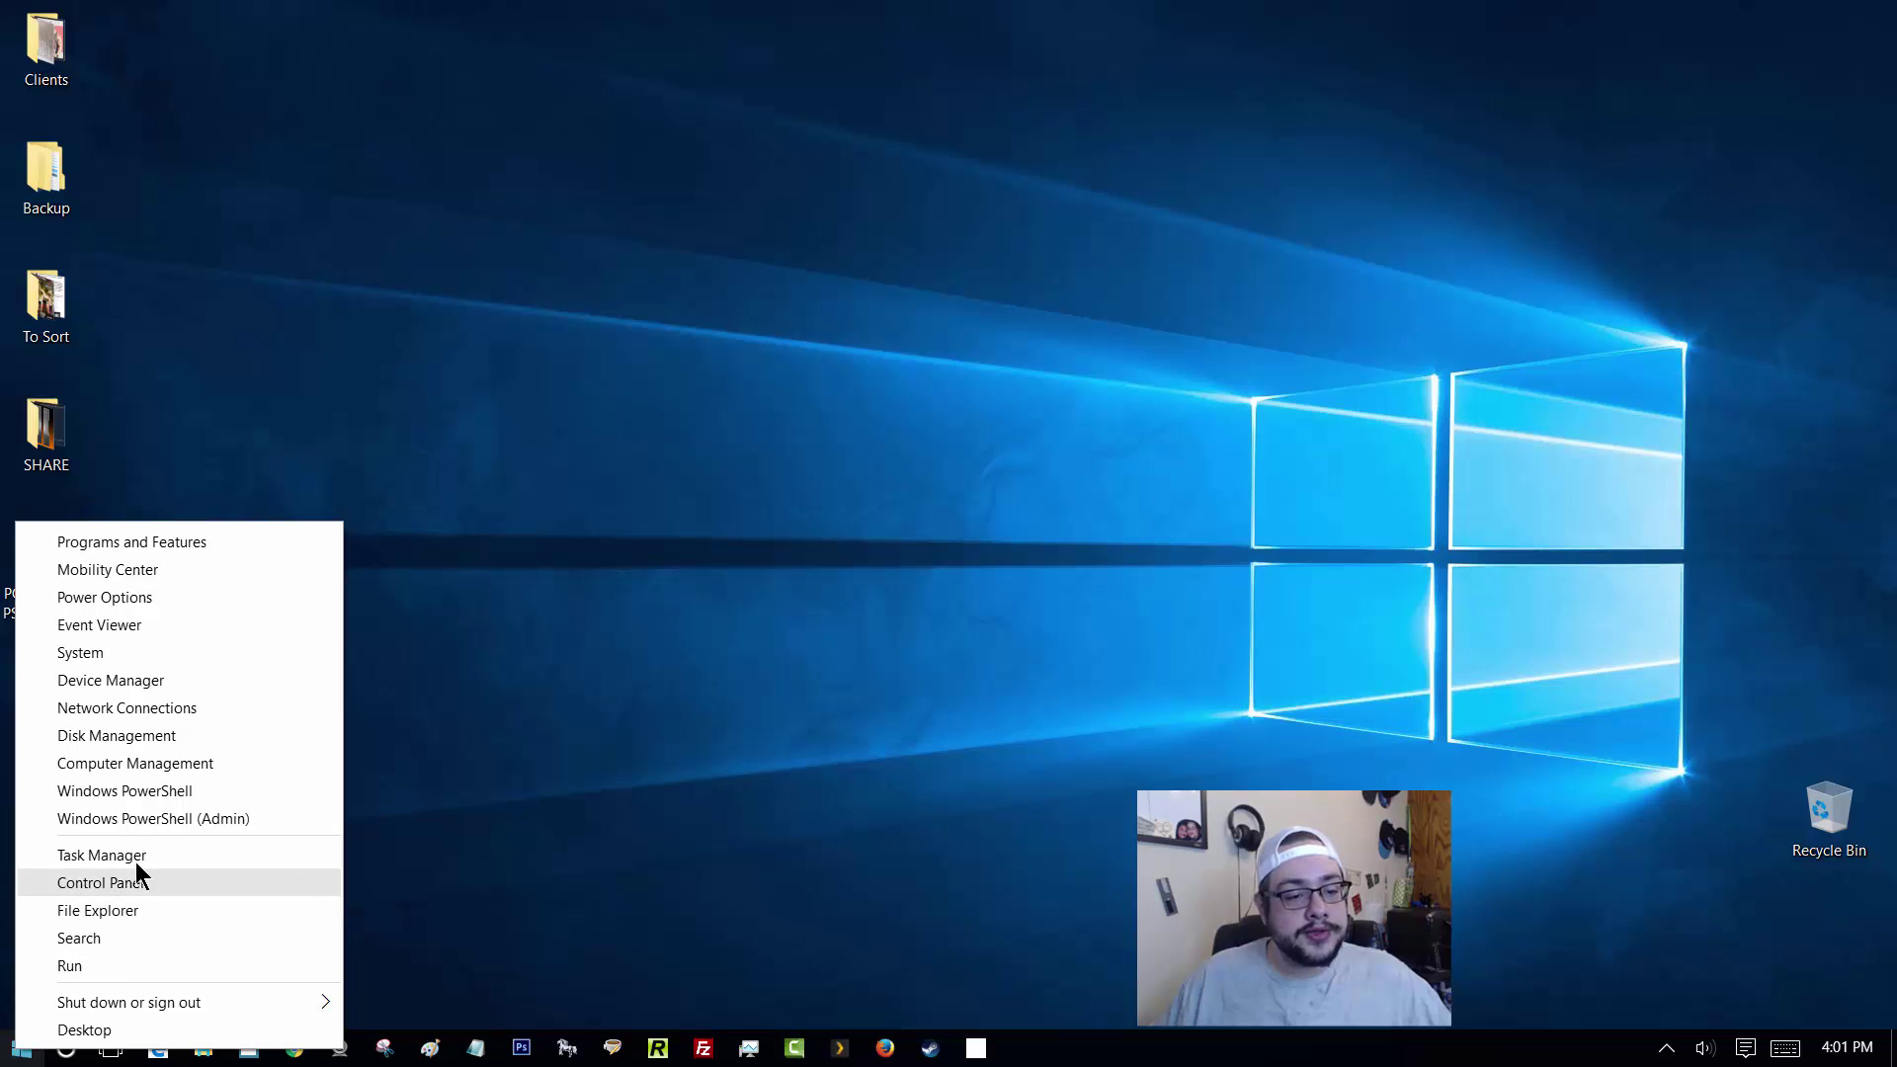
pyautogui.click(130, 681)
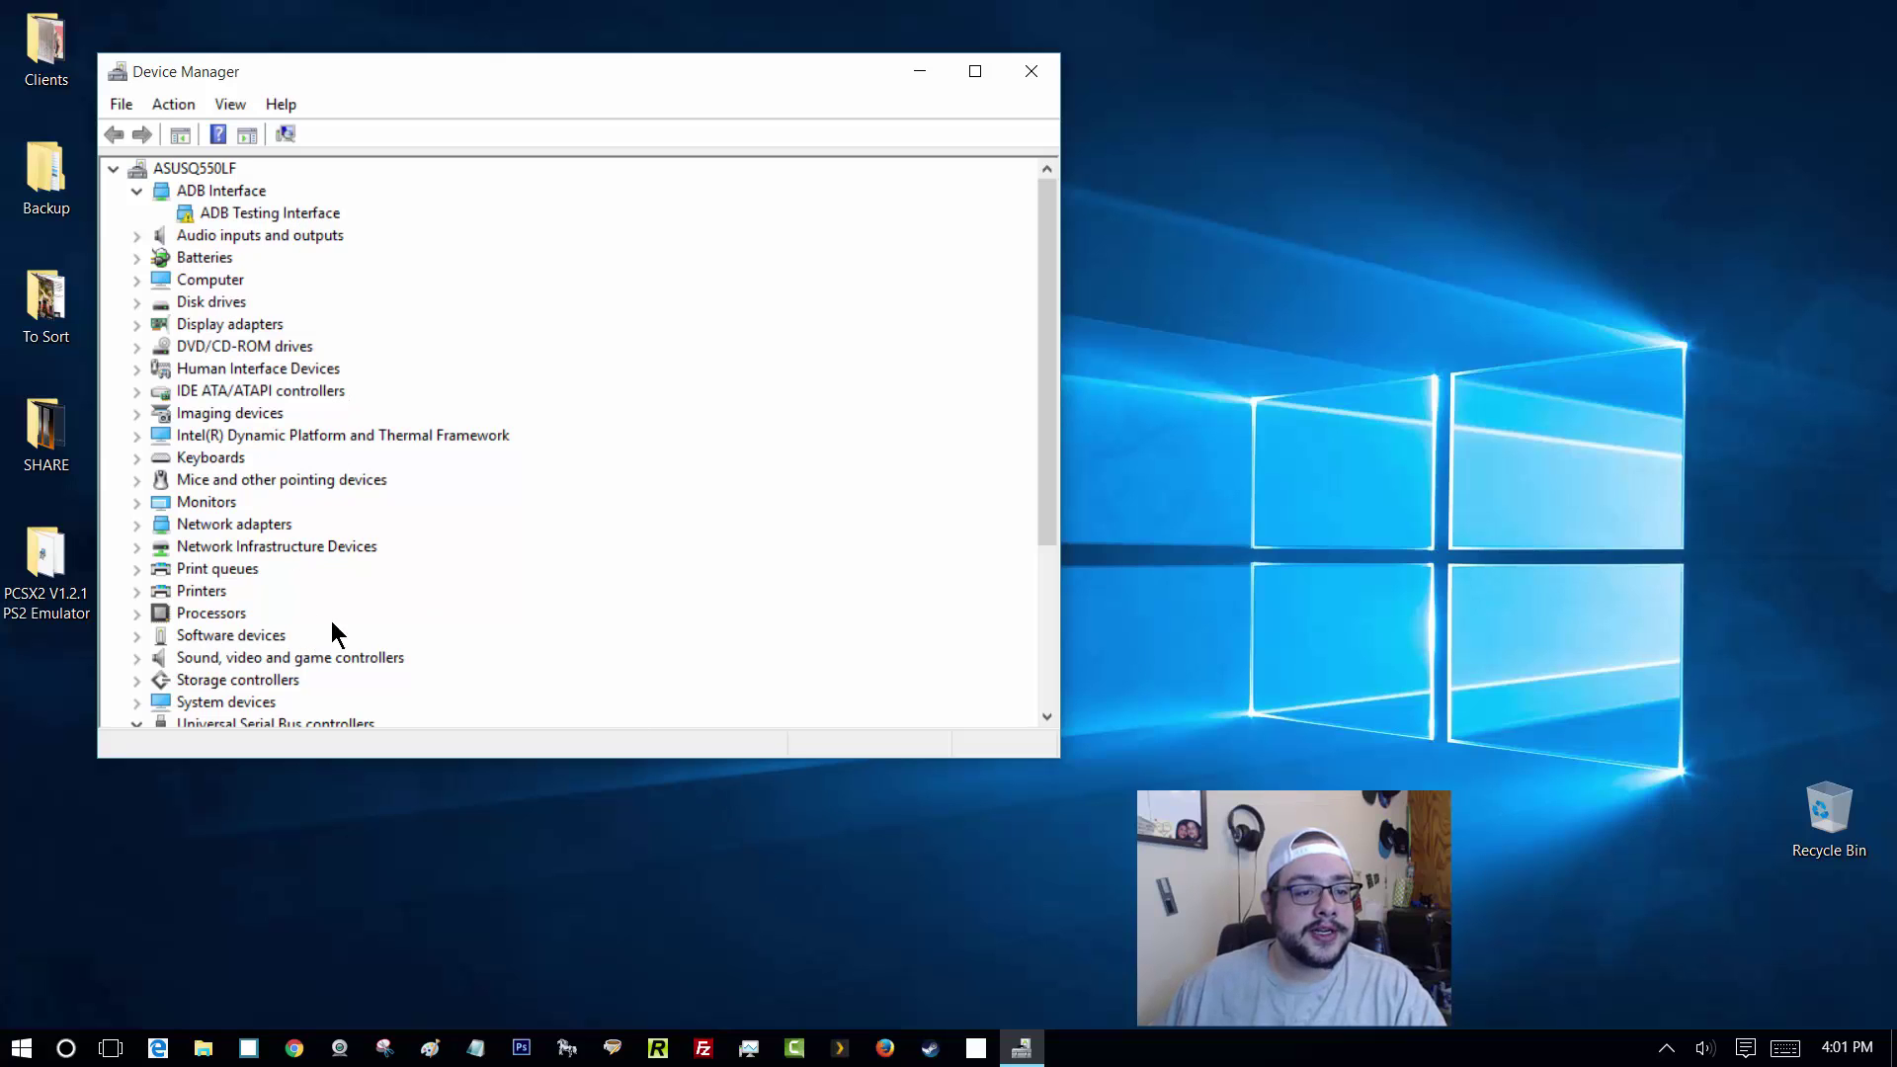
# - Collapse the Universal Serial Bus controllers and ADB Interface groups
pyautogui.scroll(-3, 430, 519)
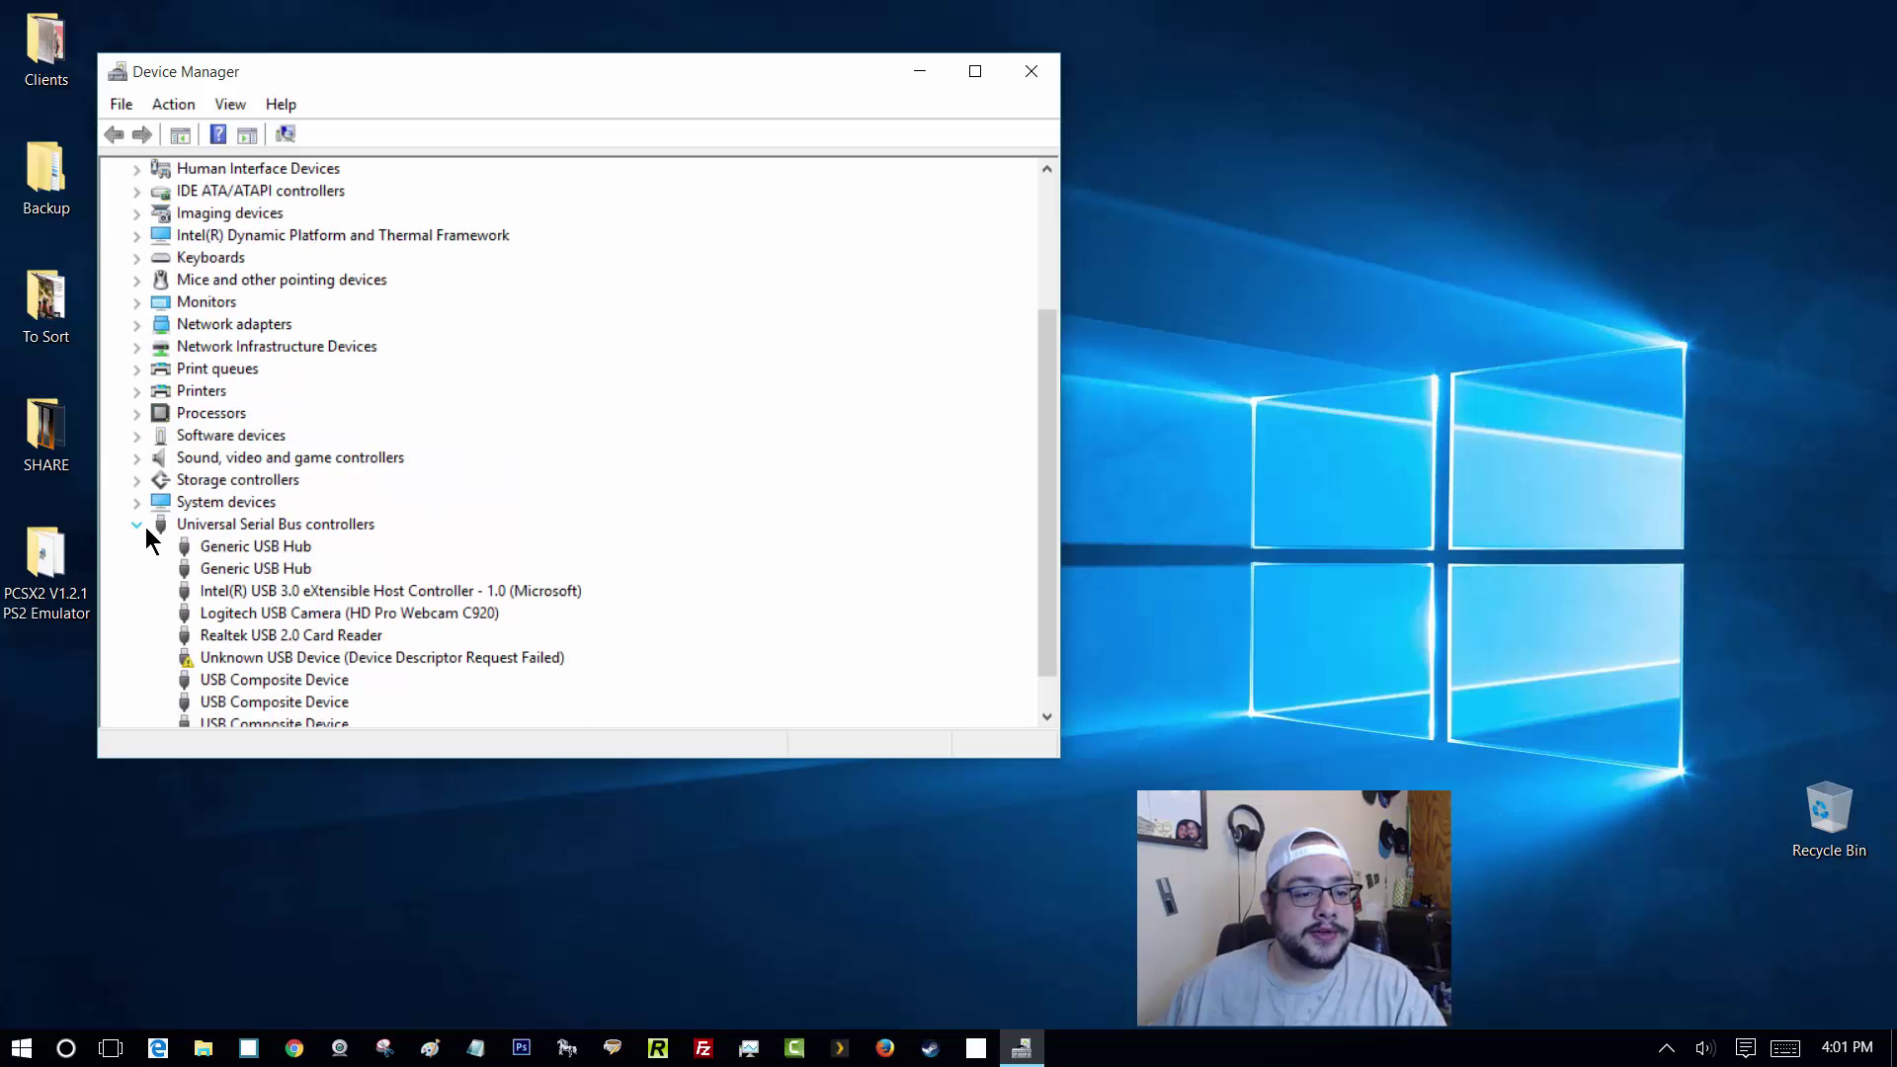
pyautogui.scroll(-1, 144, 526)
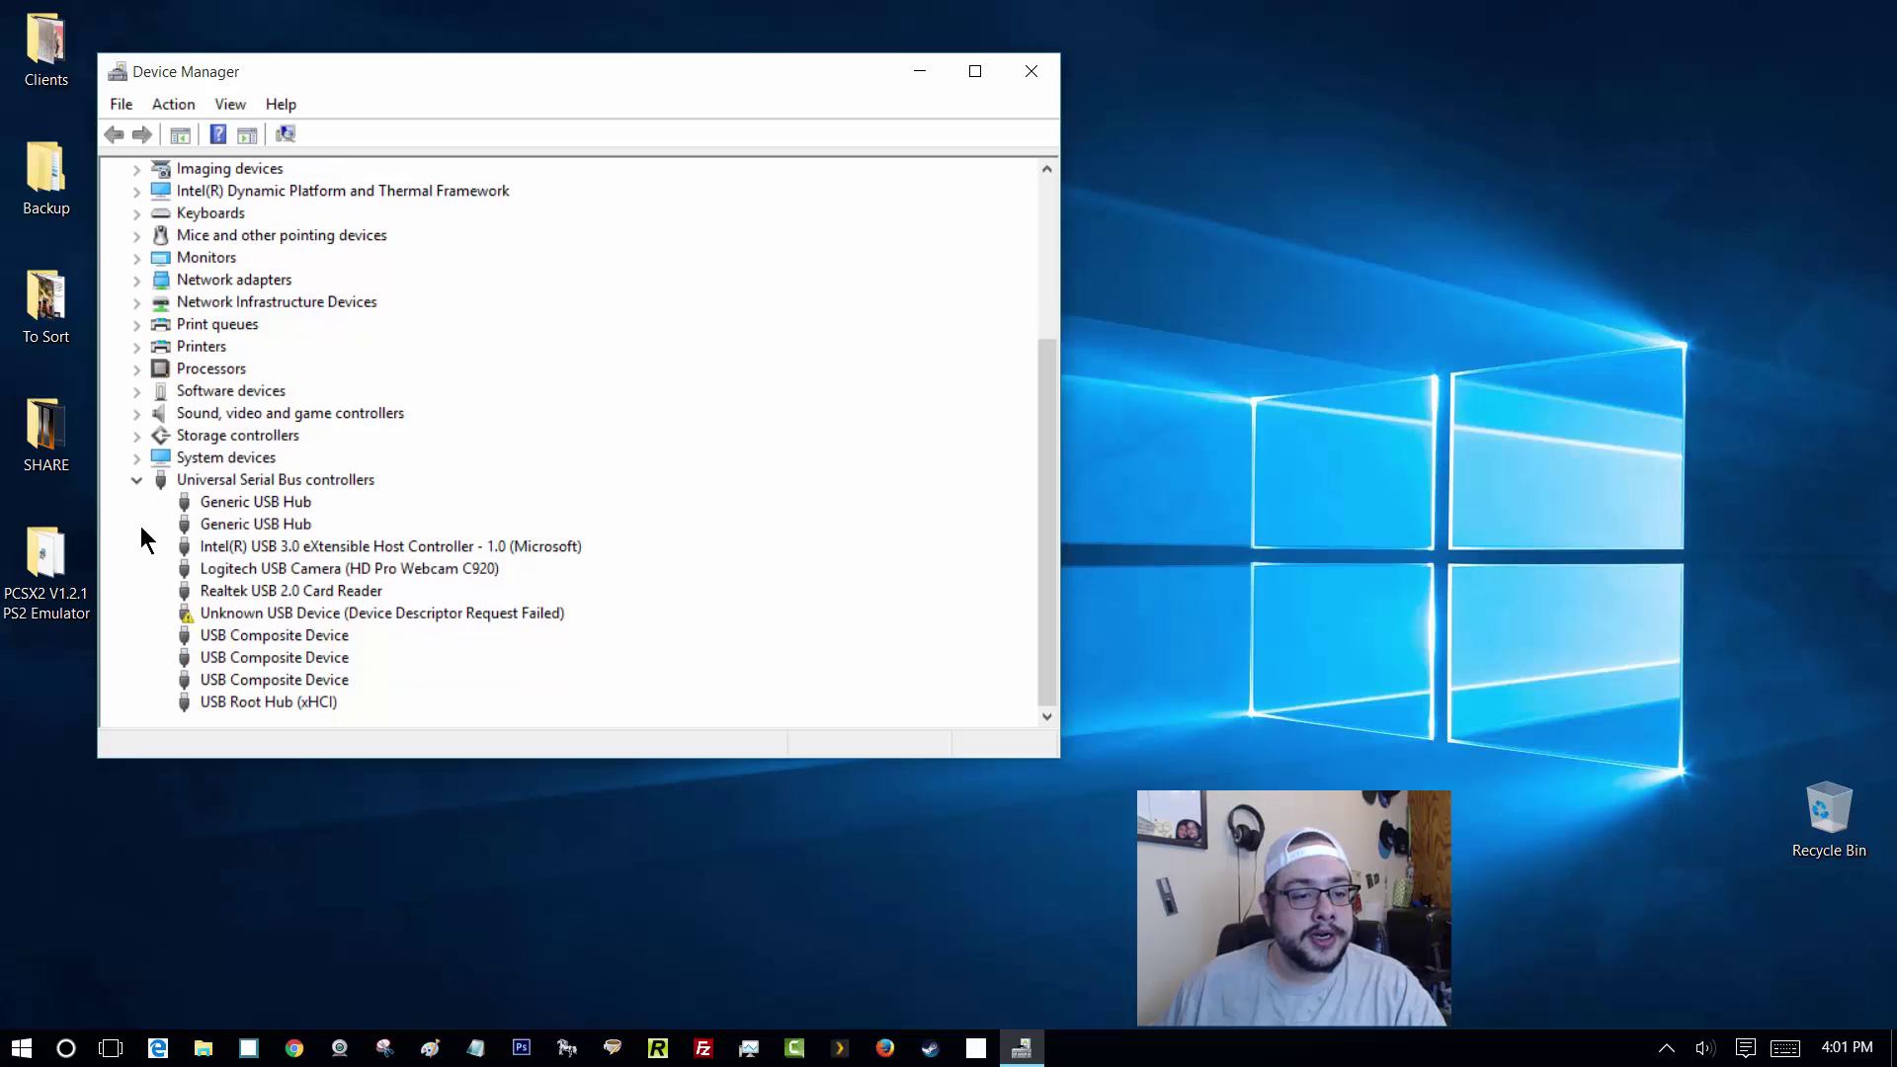
pyautogui.click(138, 481)
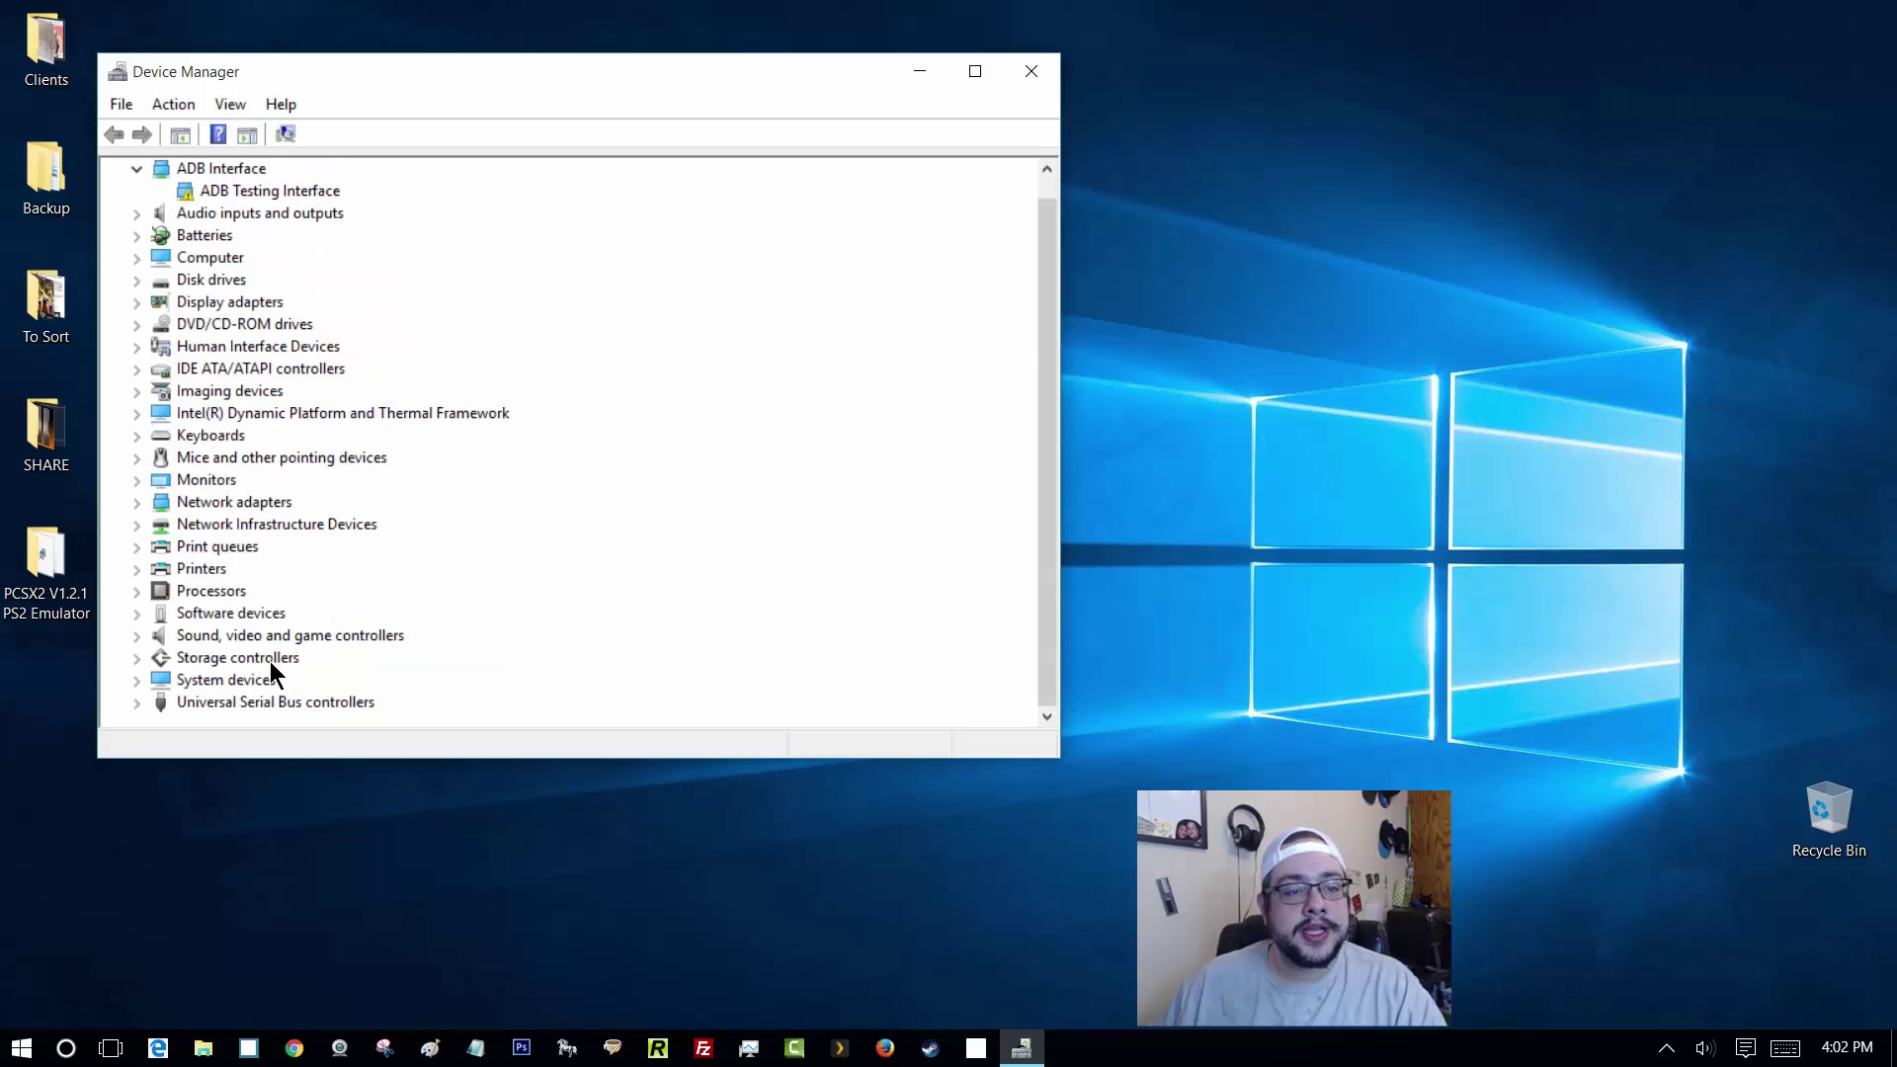
pyautogui.scroll(1, 279, 265)
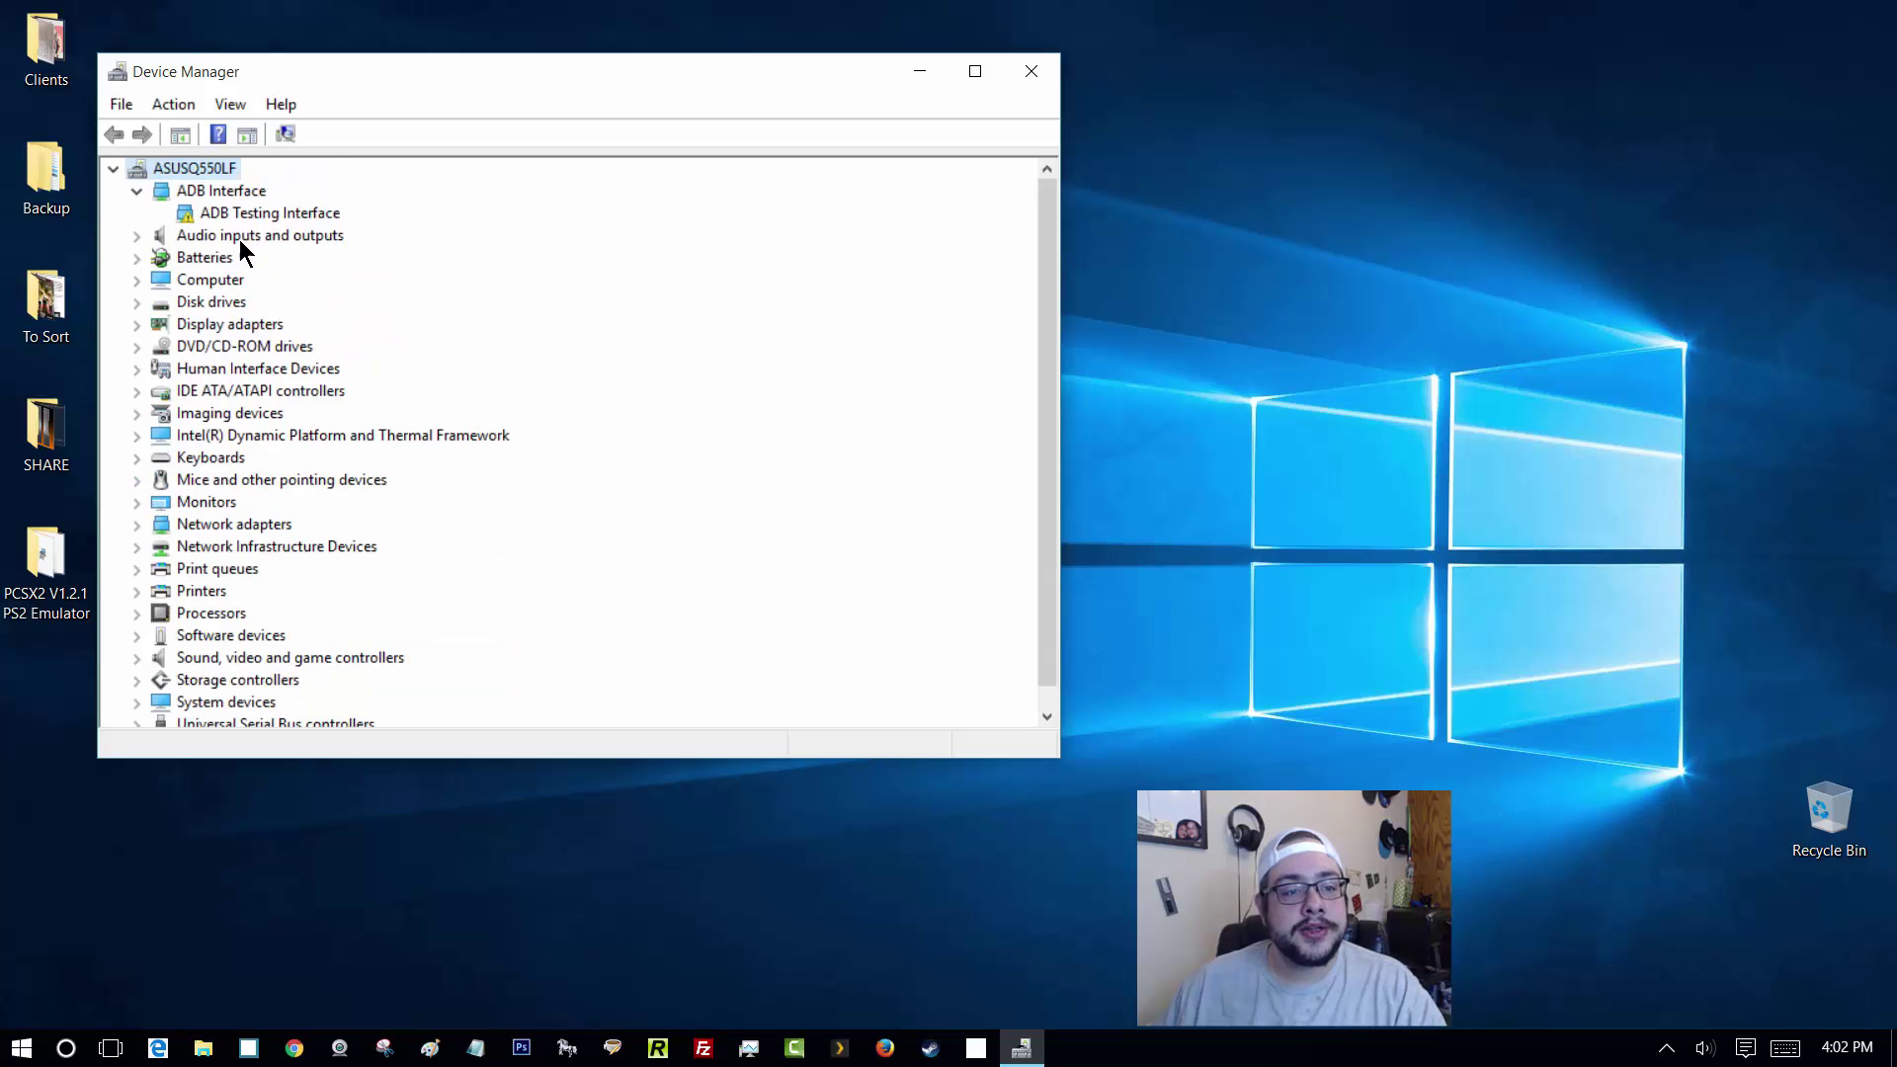
pyautogui.click(136, 190)
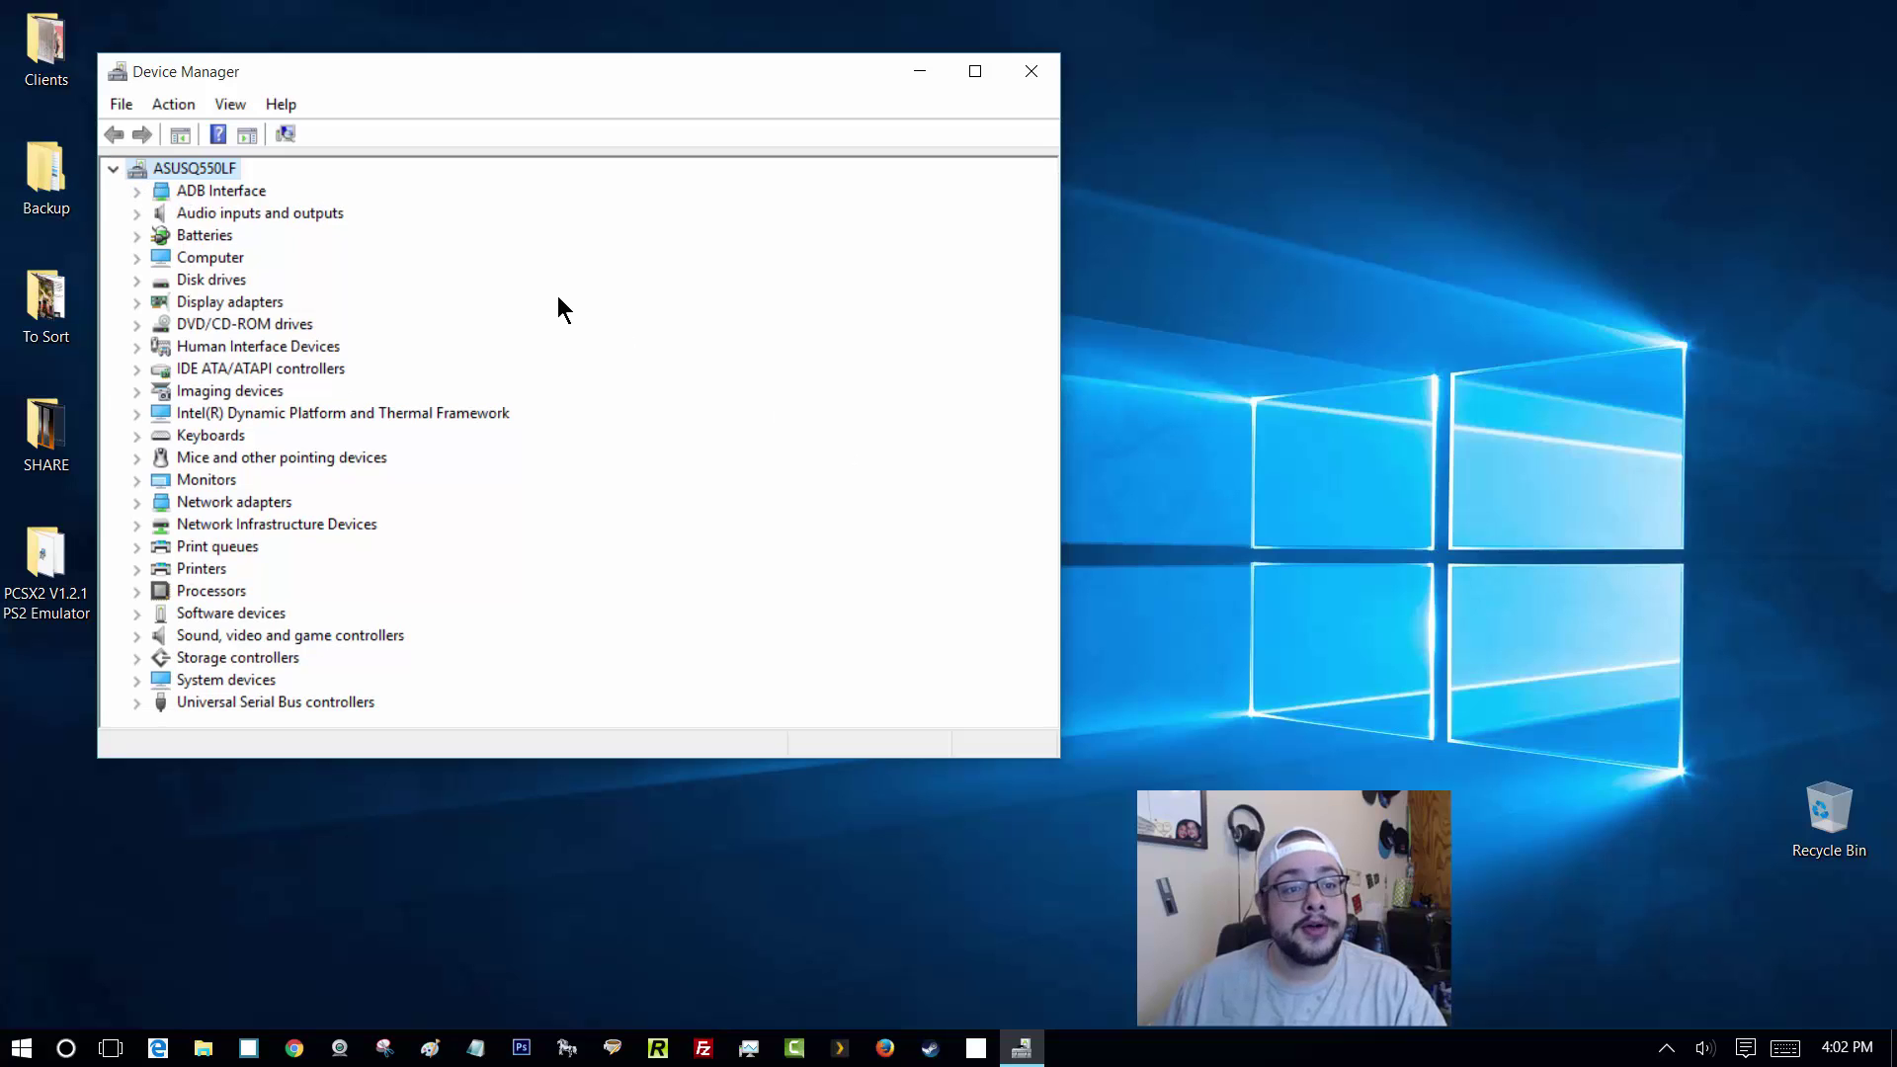
# - Show hidden devices, expand Bluetooth, and select the Intel(R) Wireless Bluetooth(R) adapter
pyautogui.click(230, 104)
pyautogui.click(289, 252)
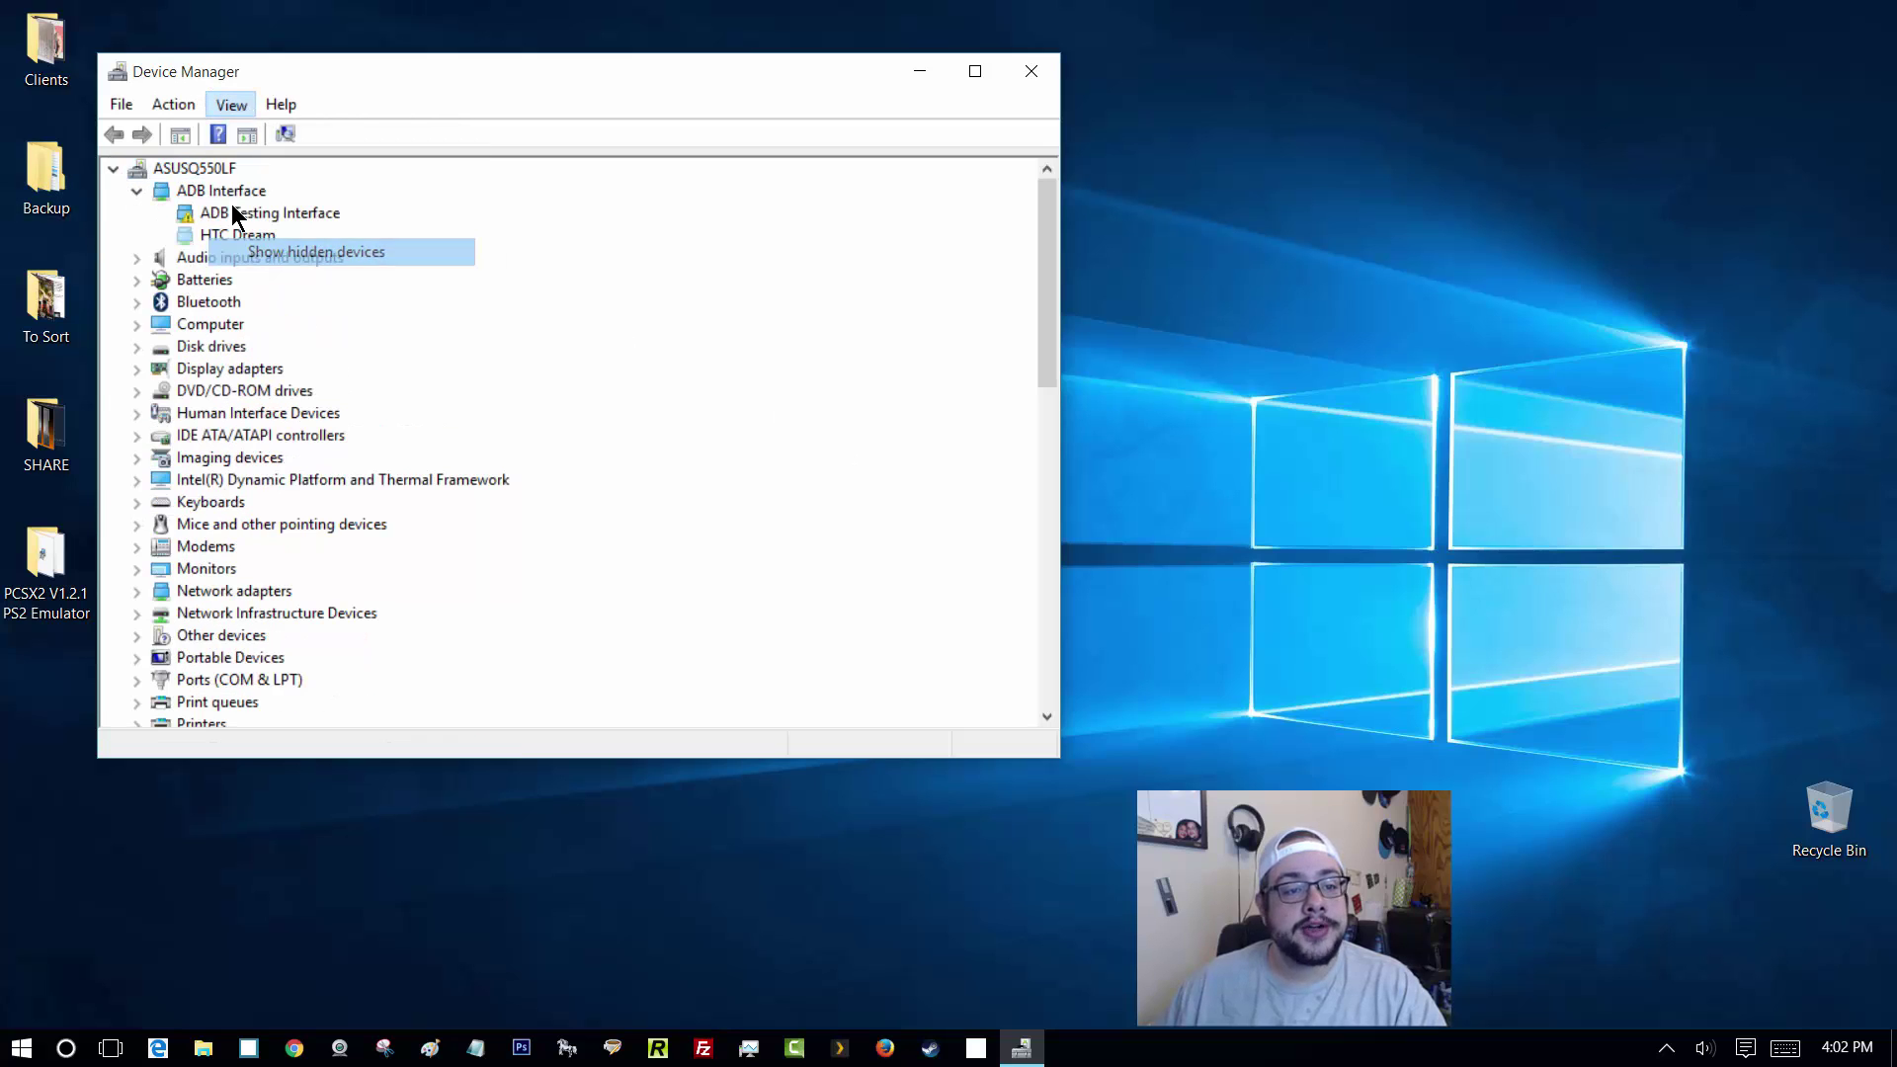
pyautogui.doubleClick(170, 302)
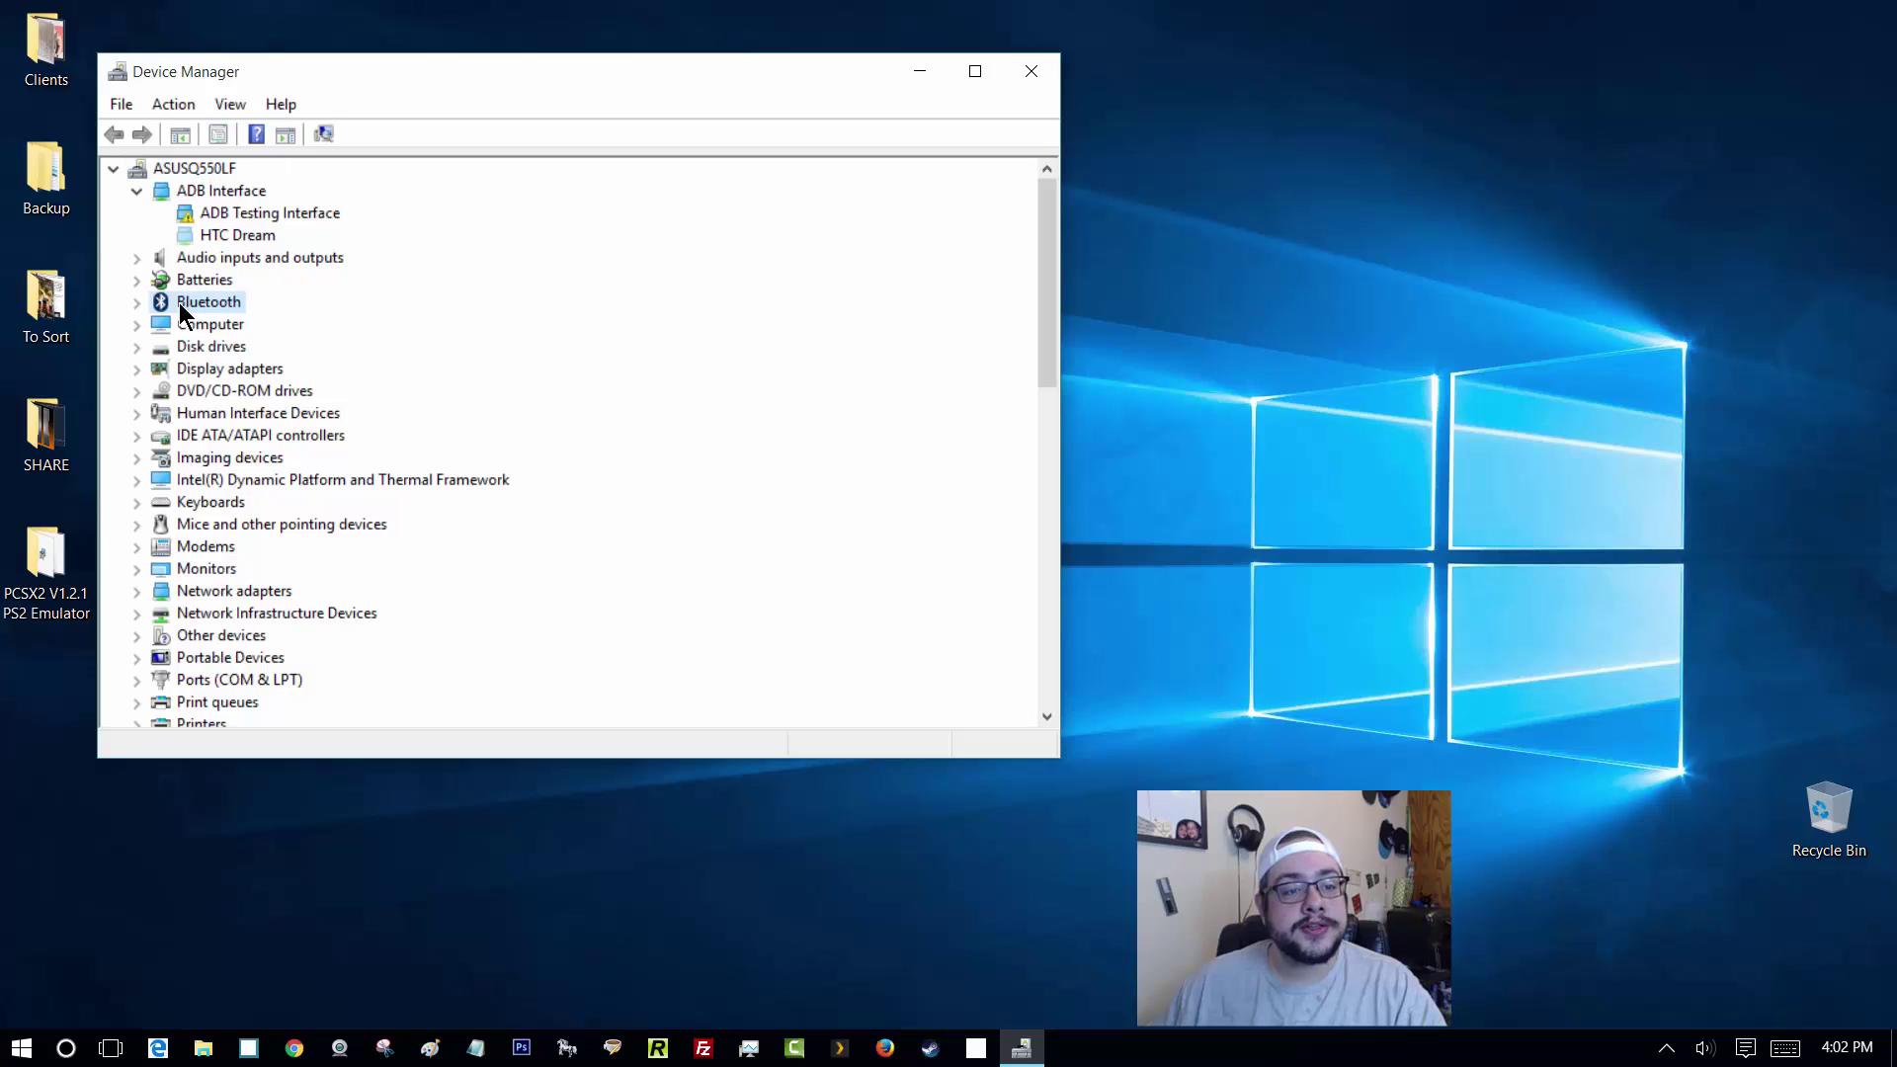
pyautogui.click(255, 324)
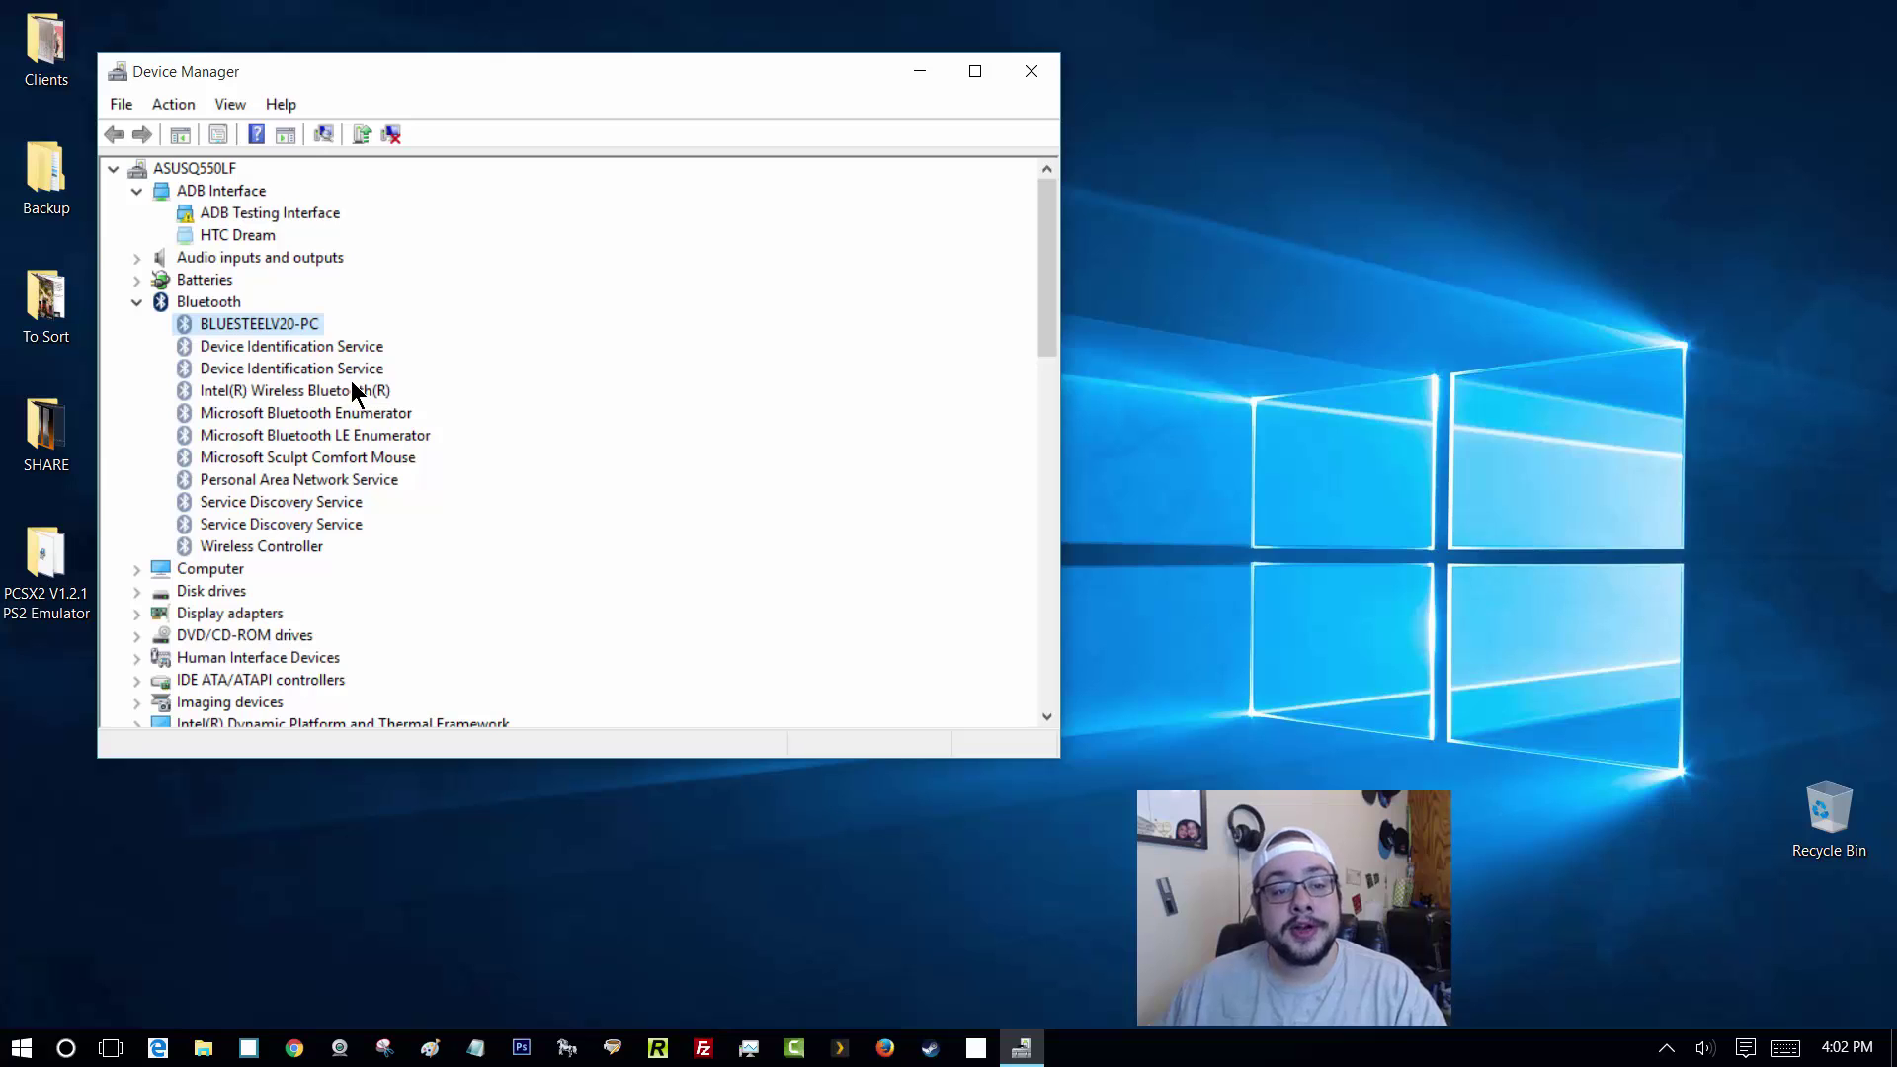
pyautogui.click(263, 389)
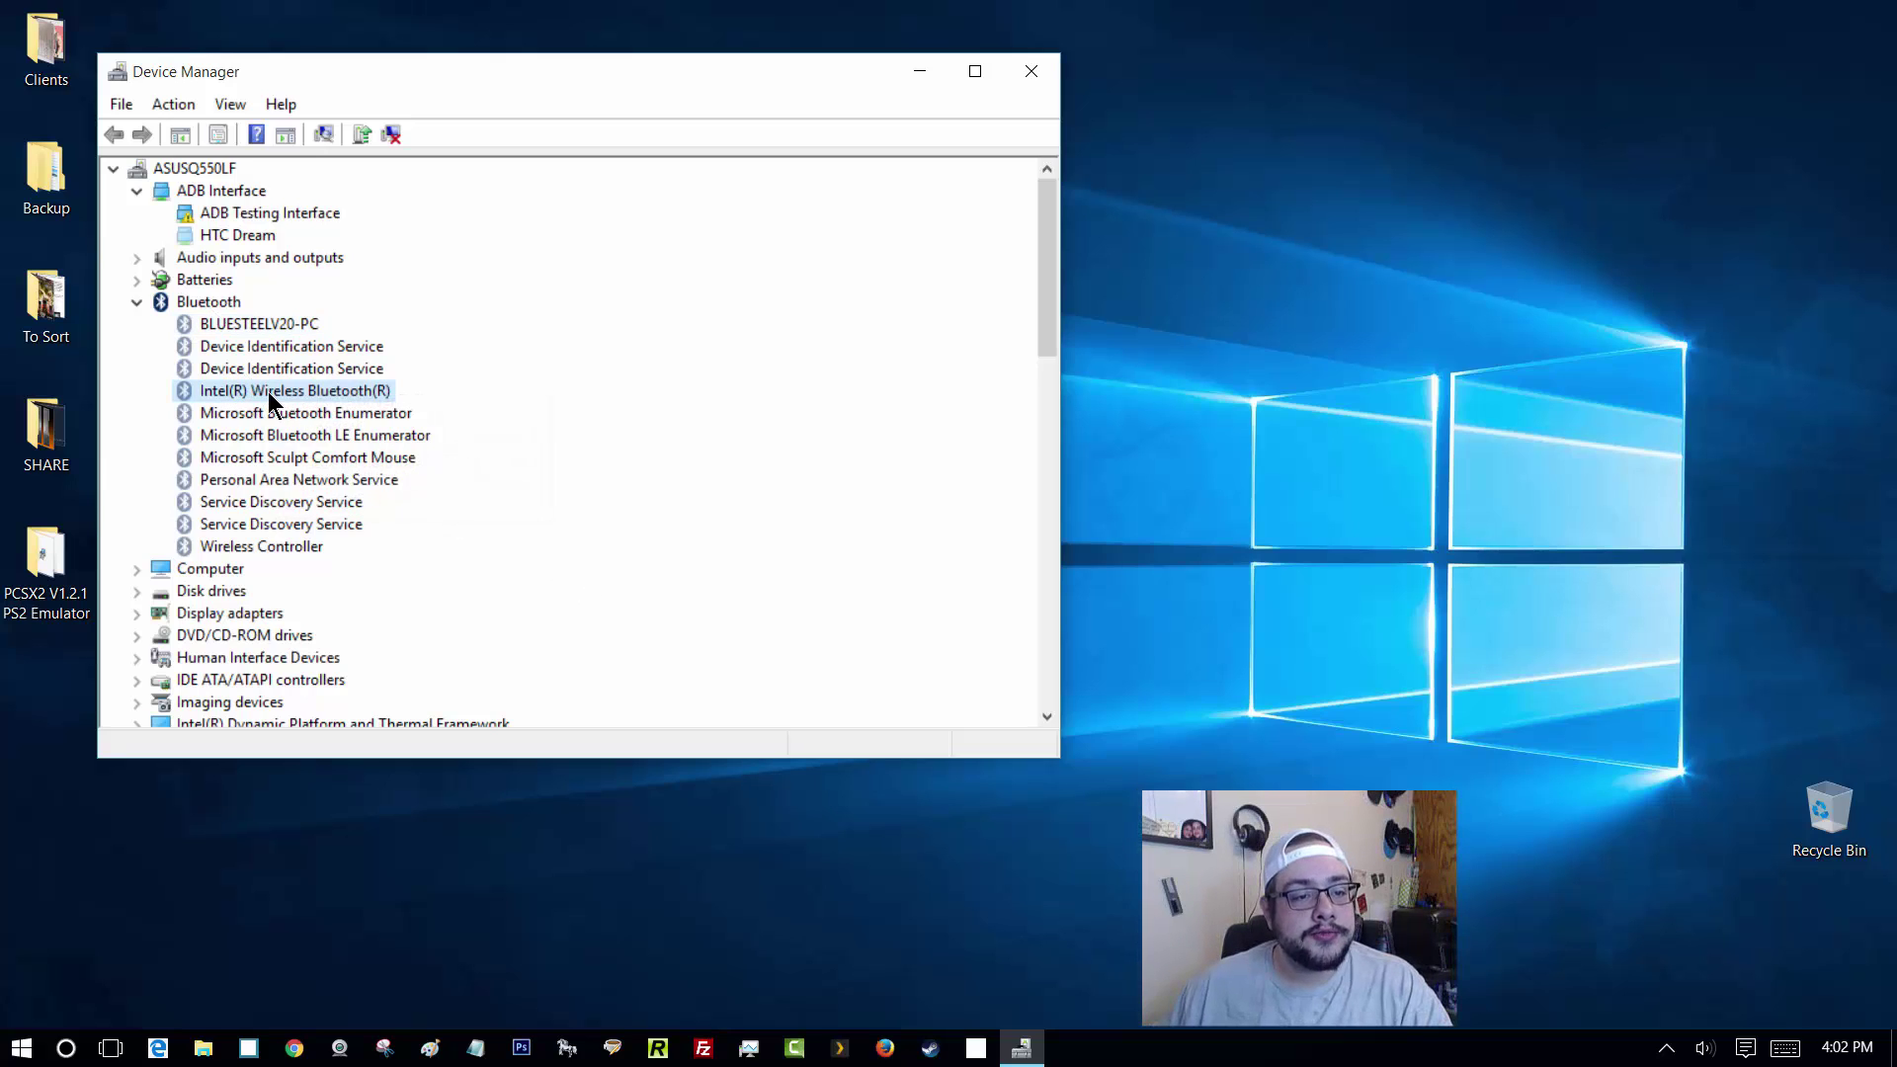
# - Open the Intel(R) Wireless Bluetooth(R) adapter's Properties and view its Driver tab
pyautogui.hotkey('shift', 'F10')
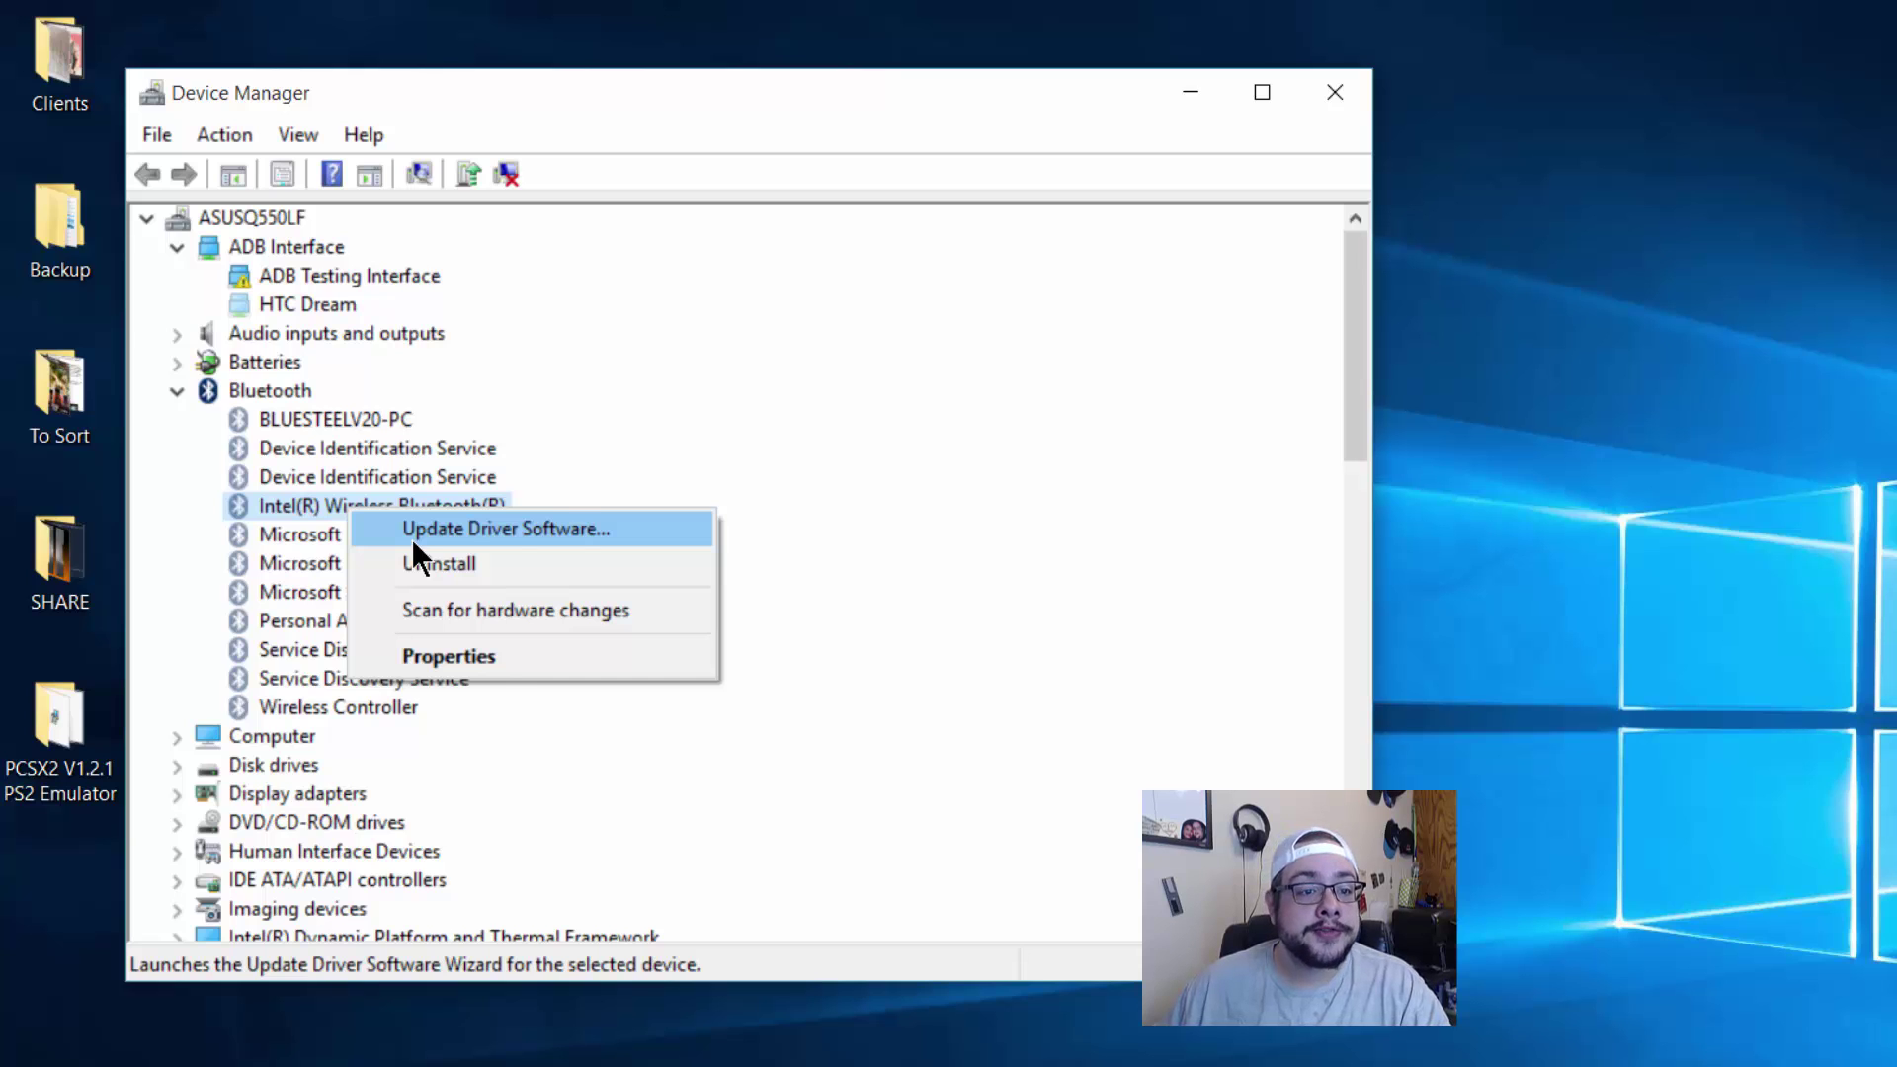
pyautogui.press('Return')
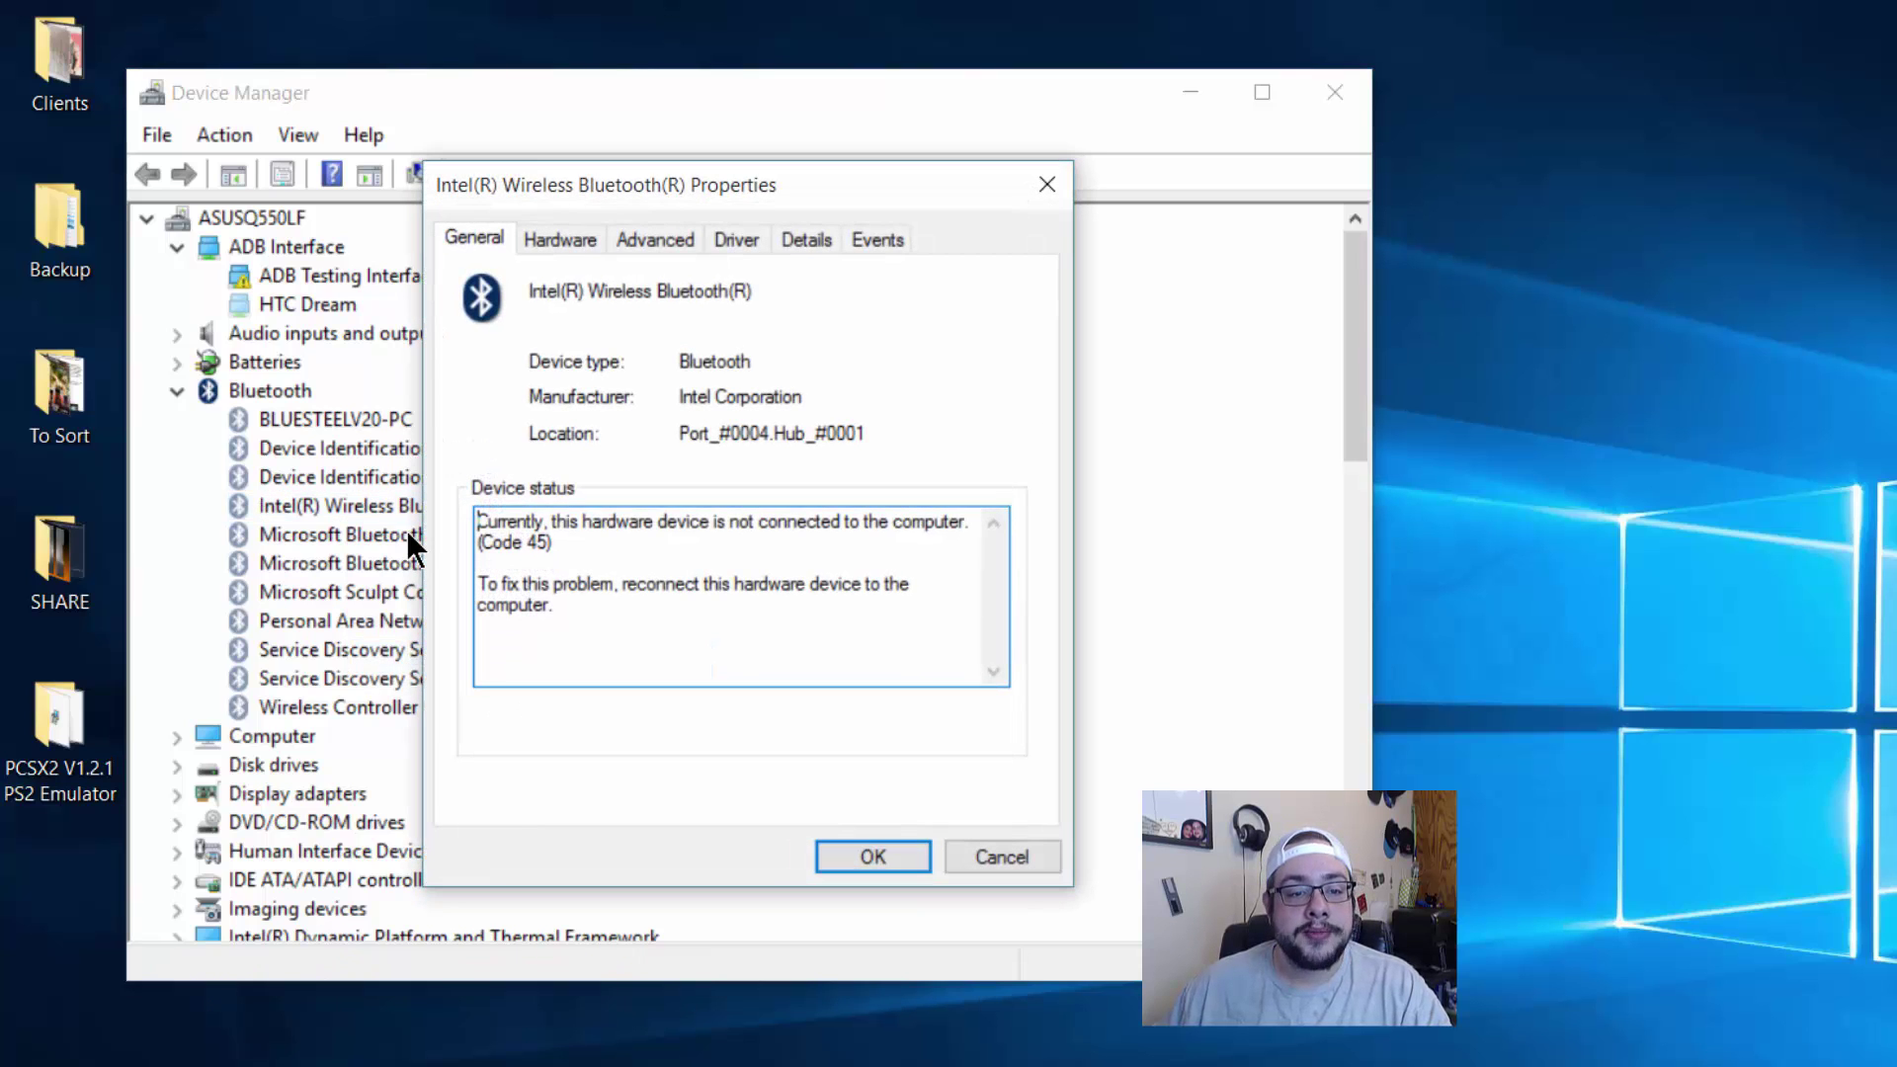
pyautogui.click(736, 239)
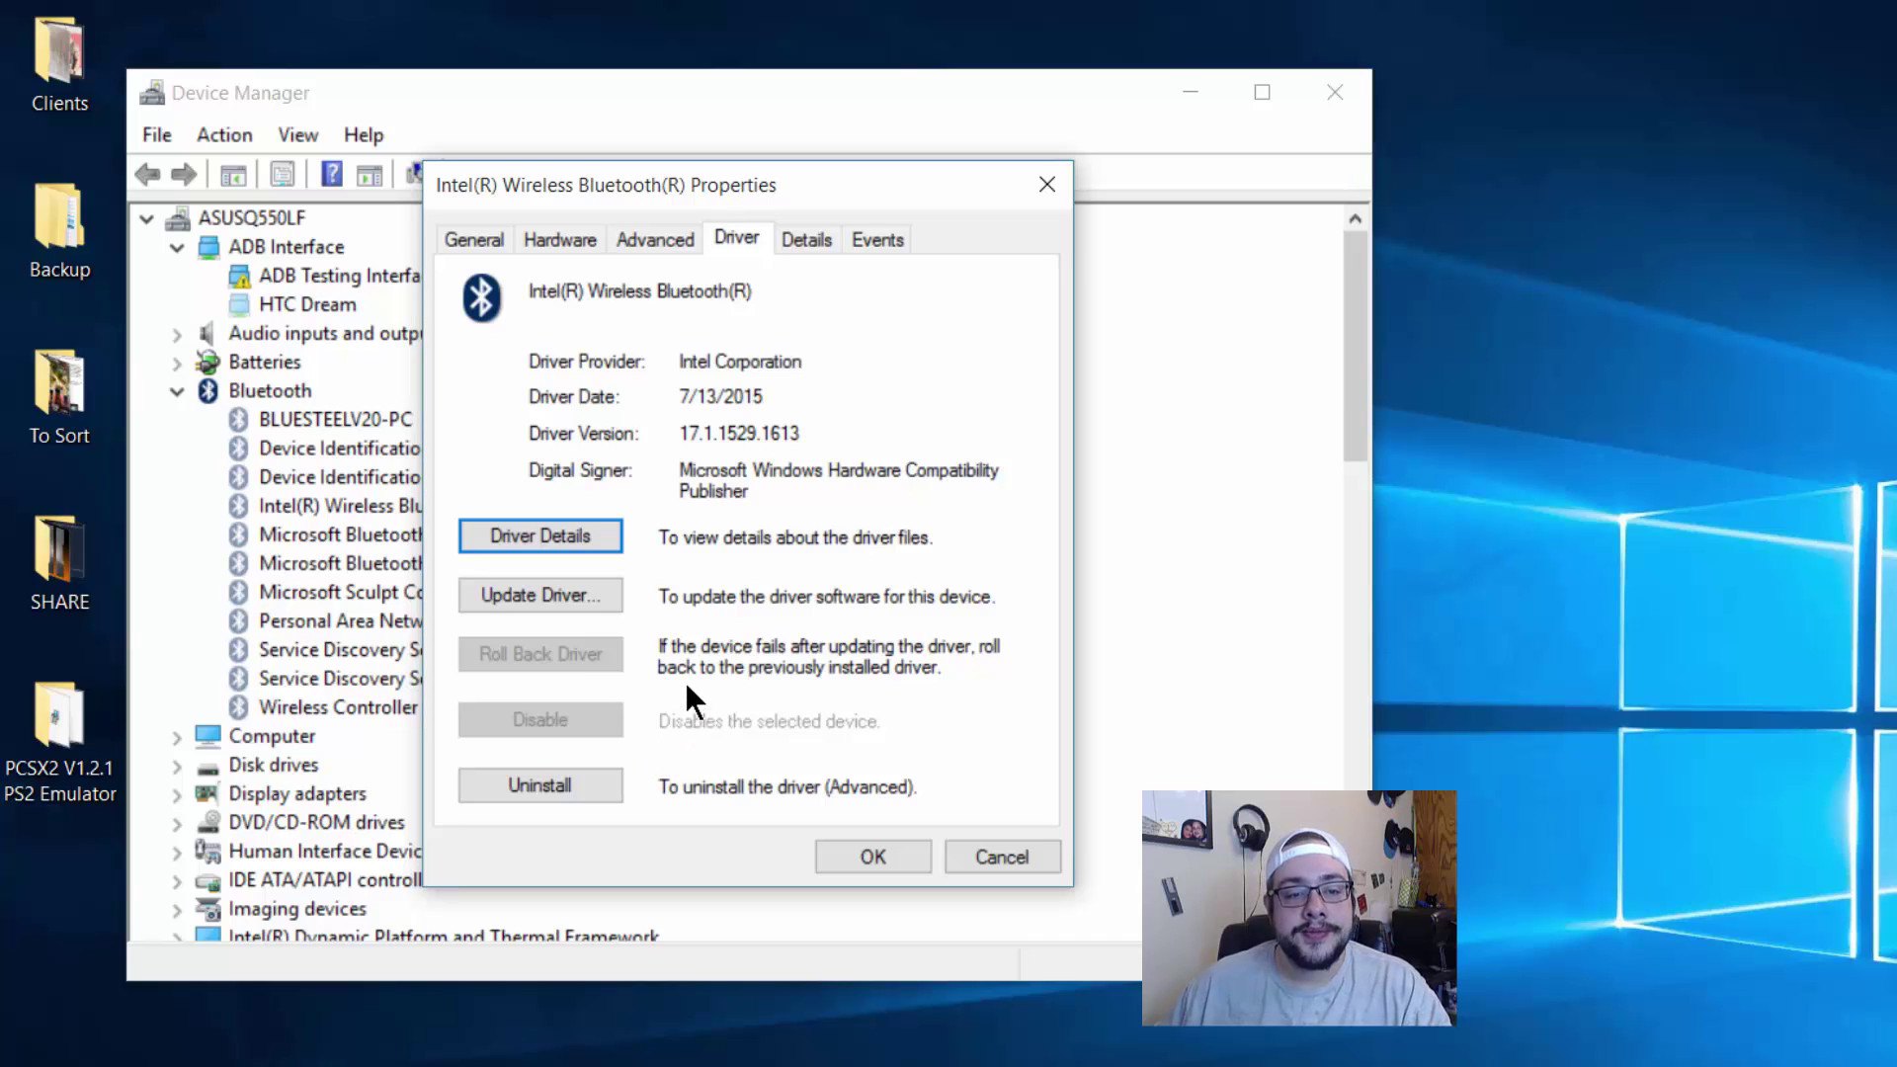
# - Update the adapter's driver by searching automatically, then close the success message
pyautogui.click(609, 593)
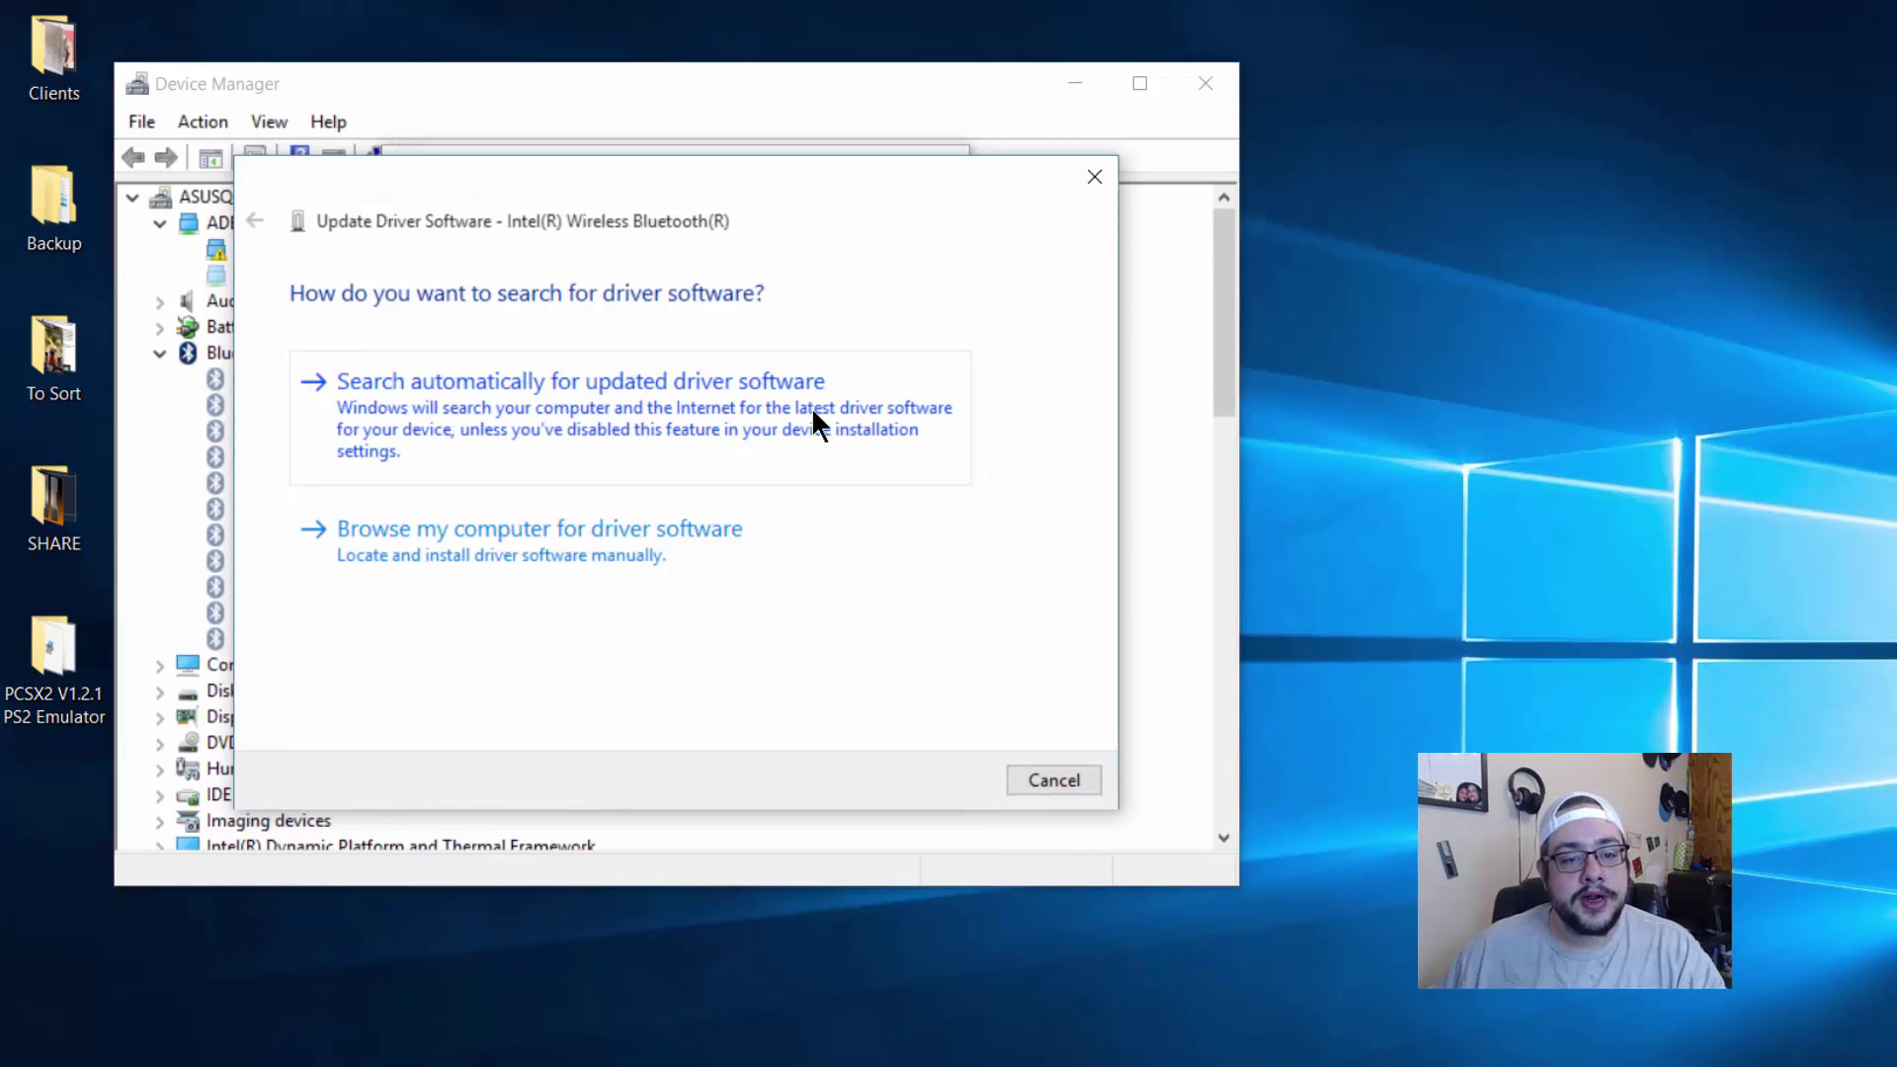
pyautogui.click(812, 423)
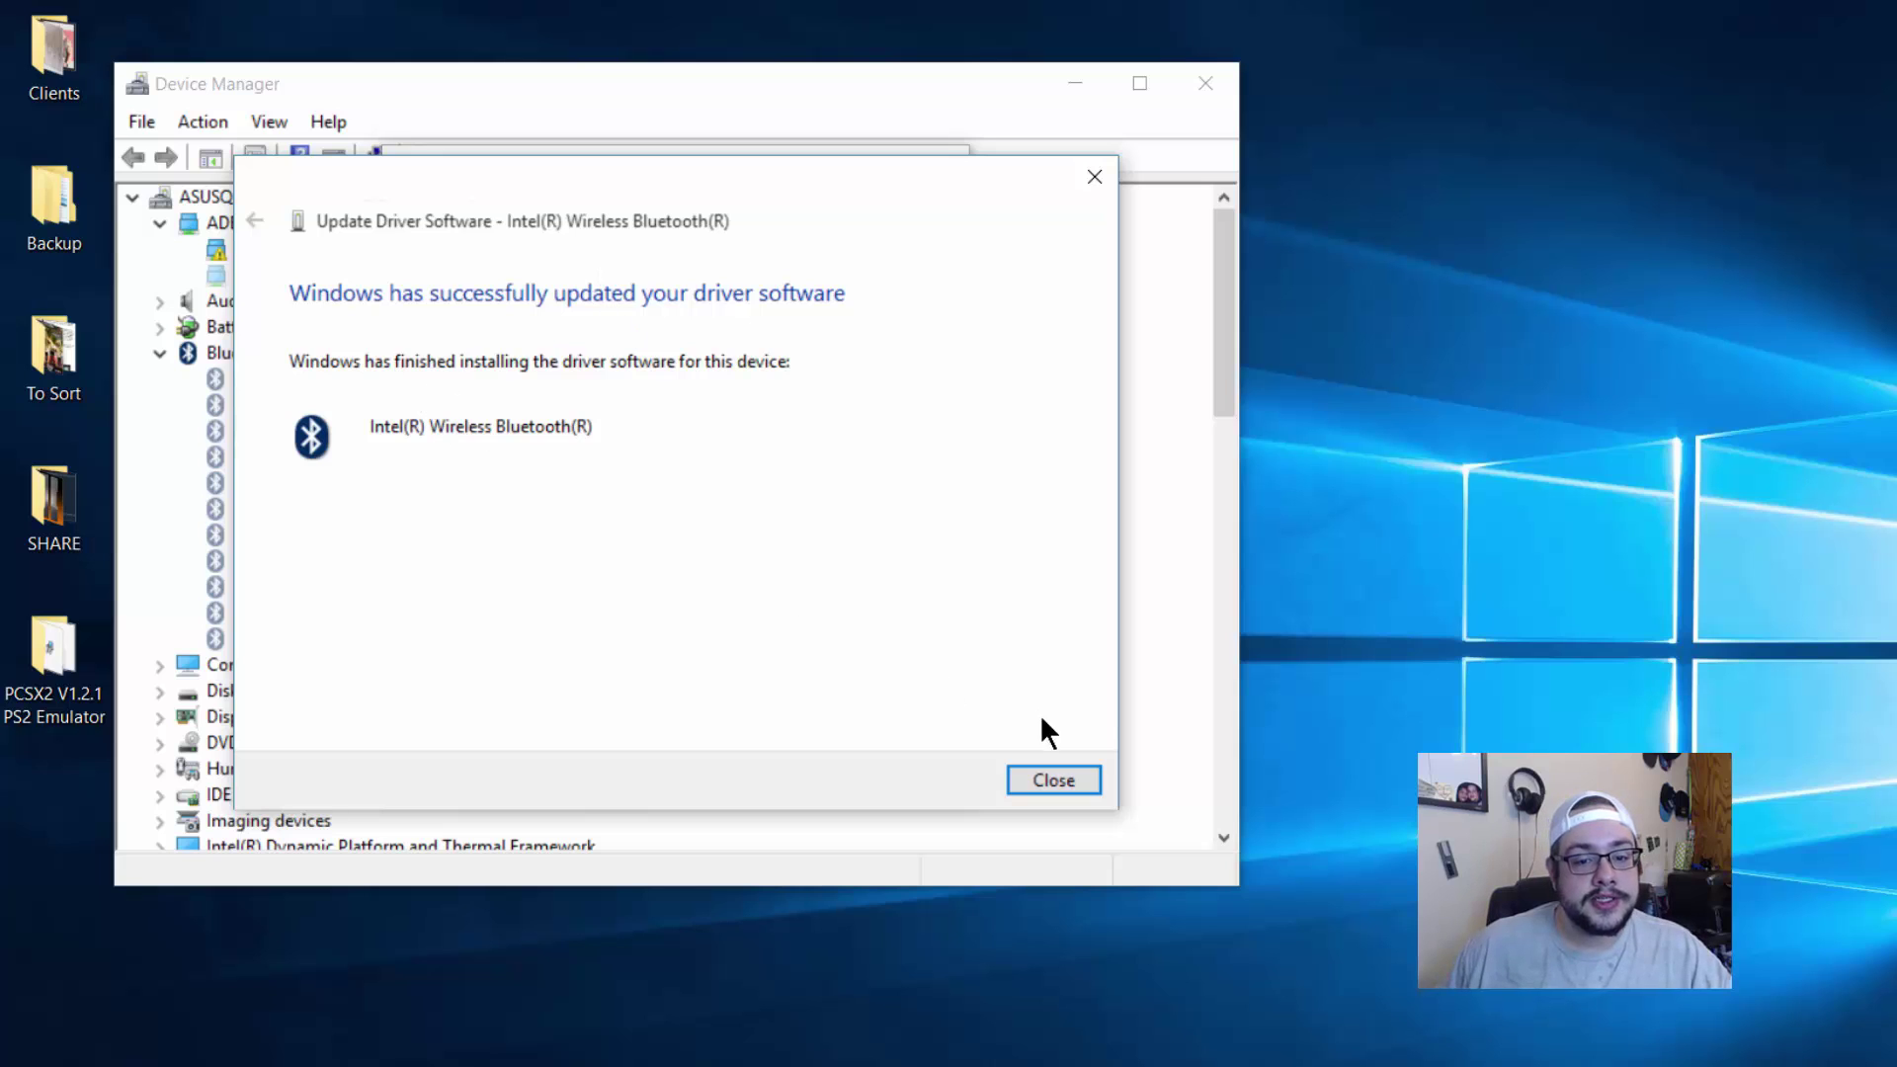
pyautogui.click(1053, 780)
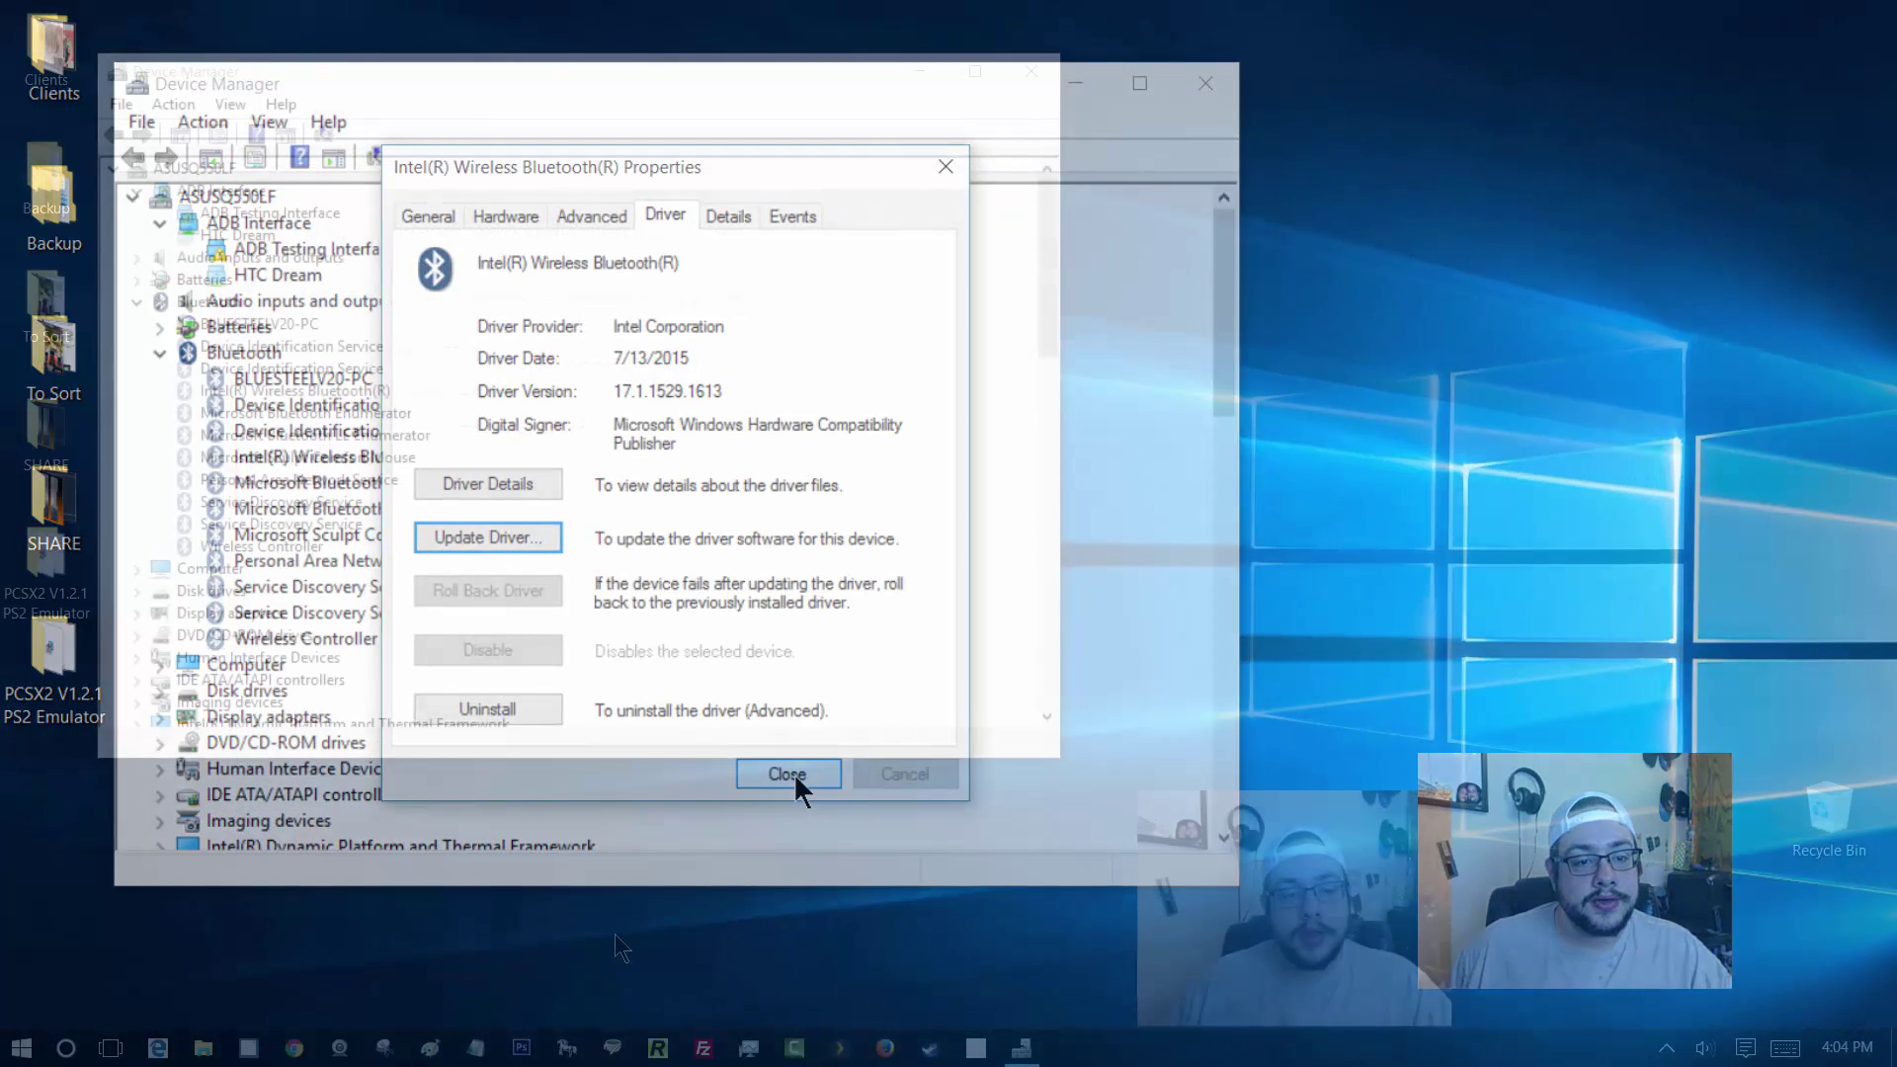
# - Close the adapter's Properties and choose Show Bluetooth Devices from the hidden Bluetooth tray icon
pyautogui.click(792, 769)
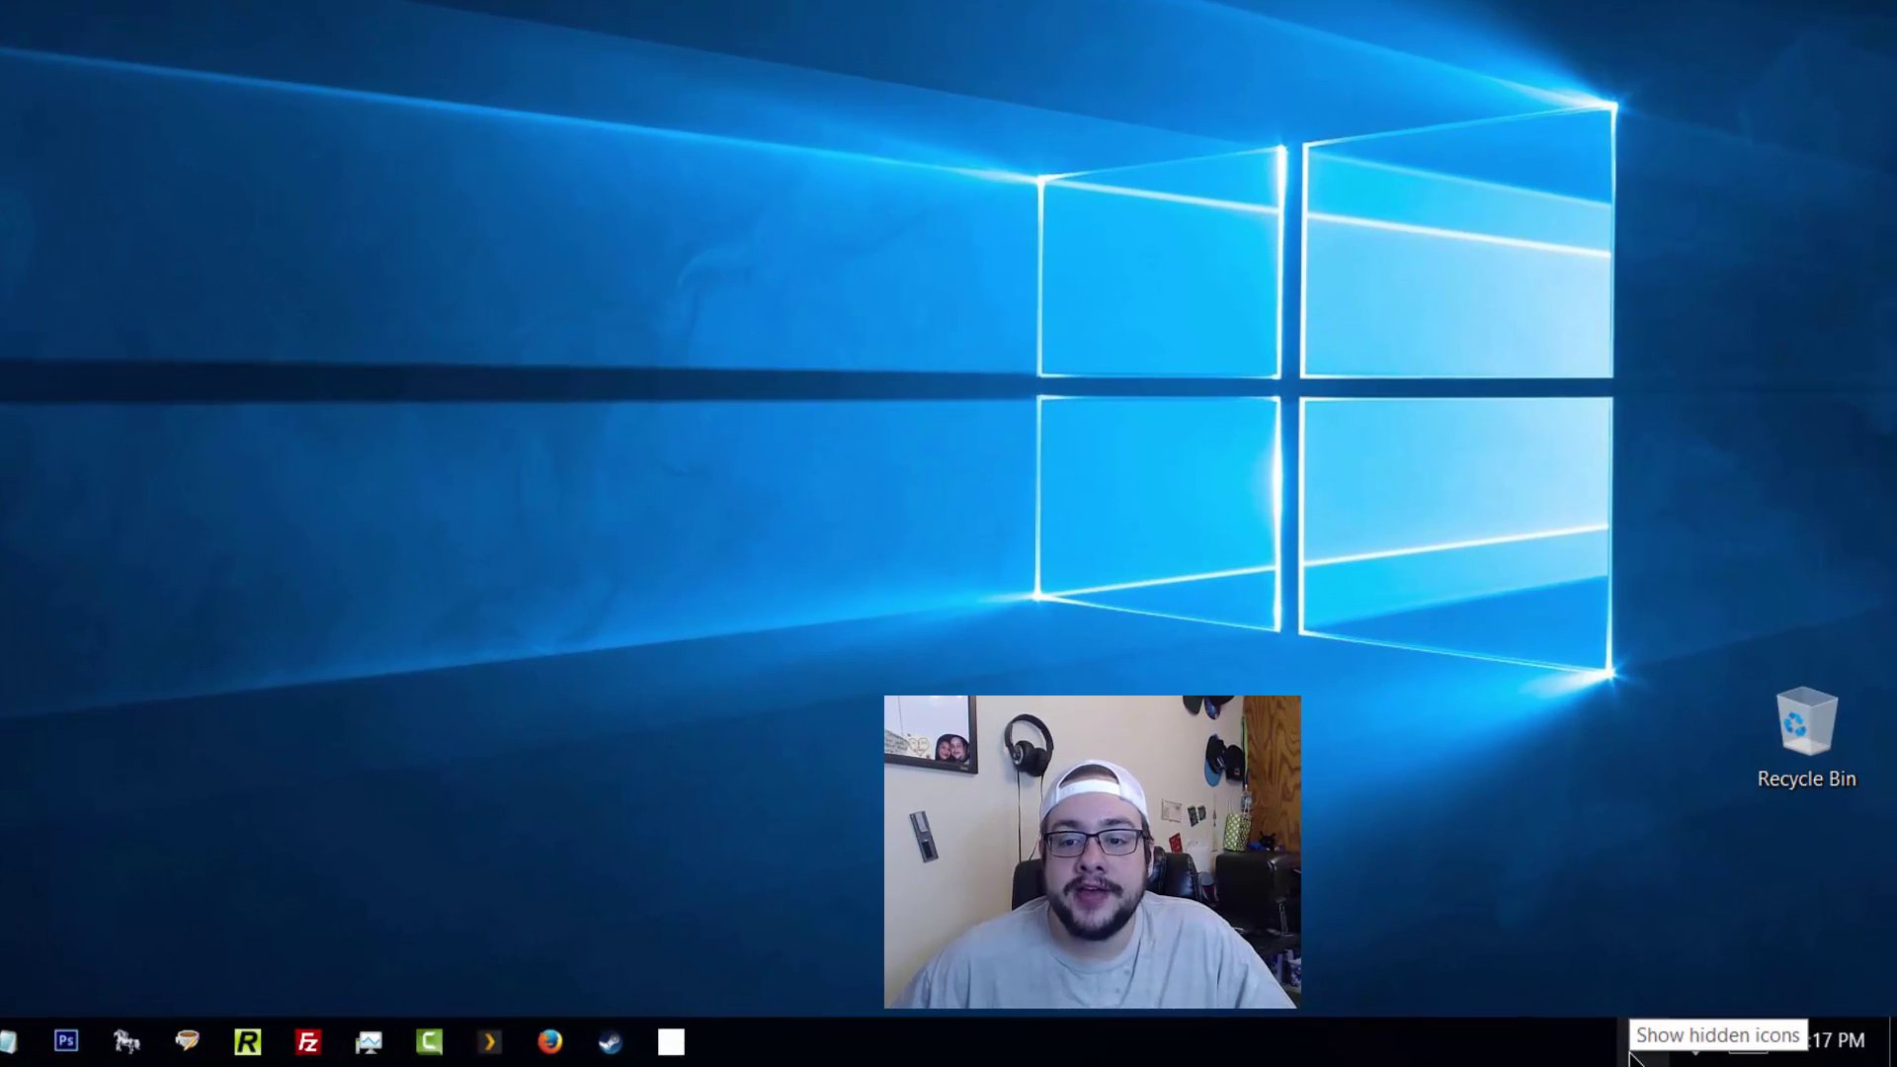
pyautogui.click(1635, 1045)
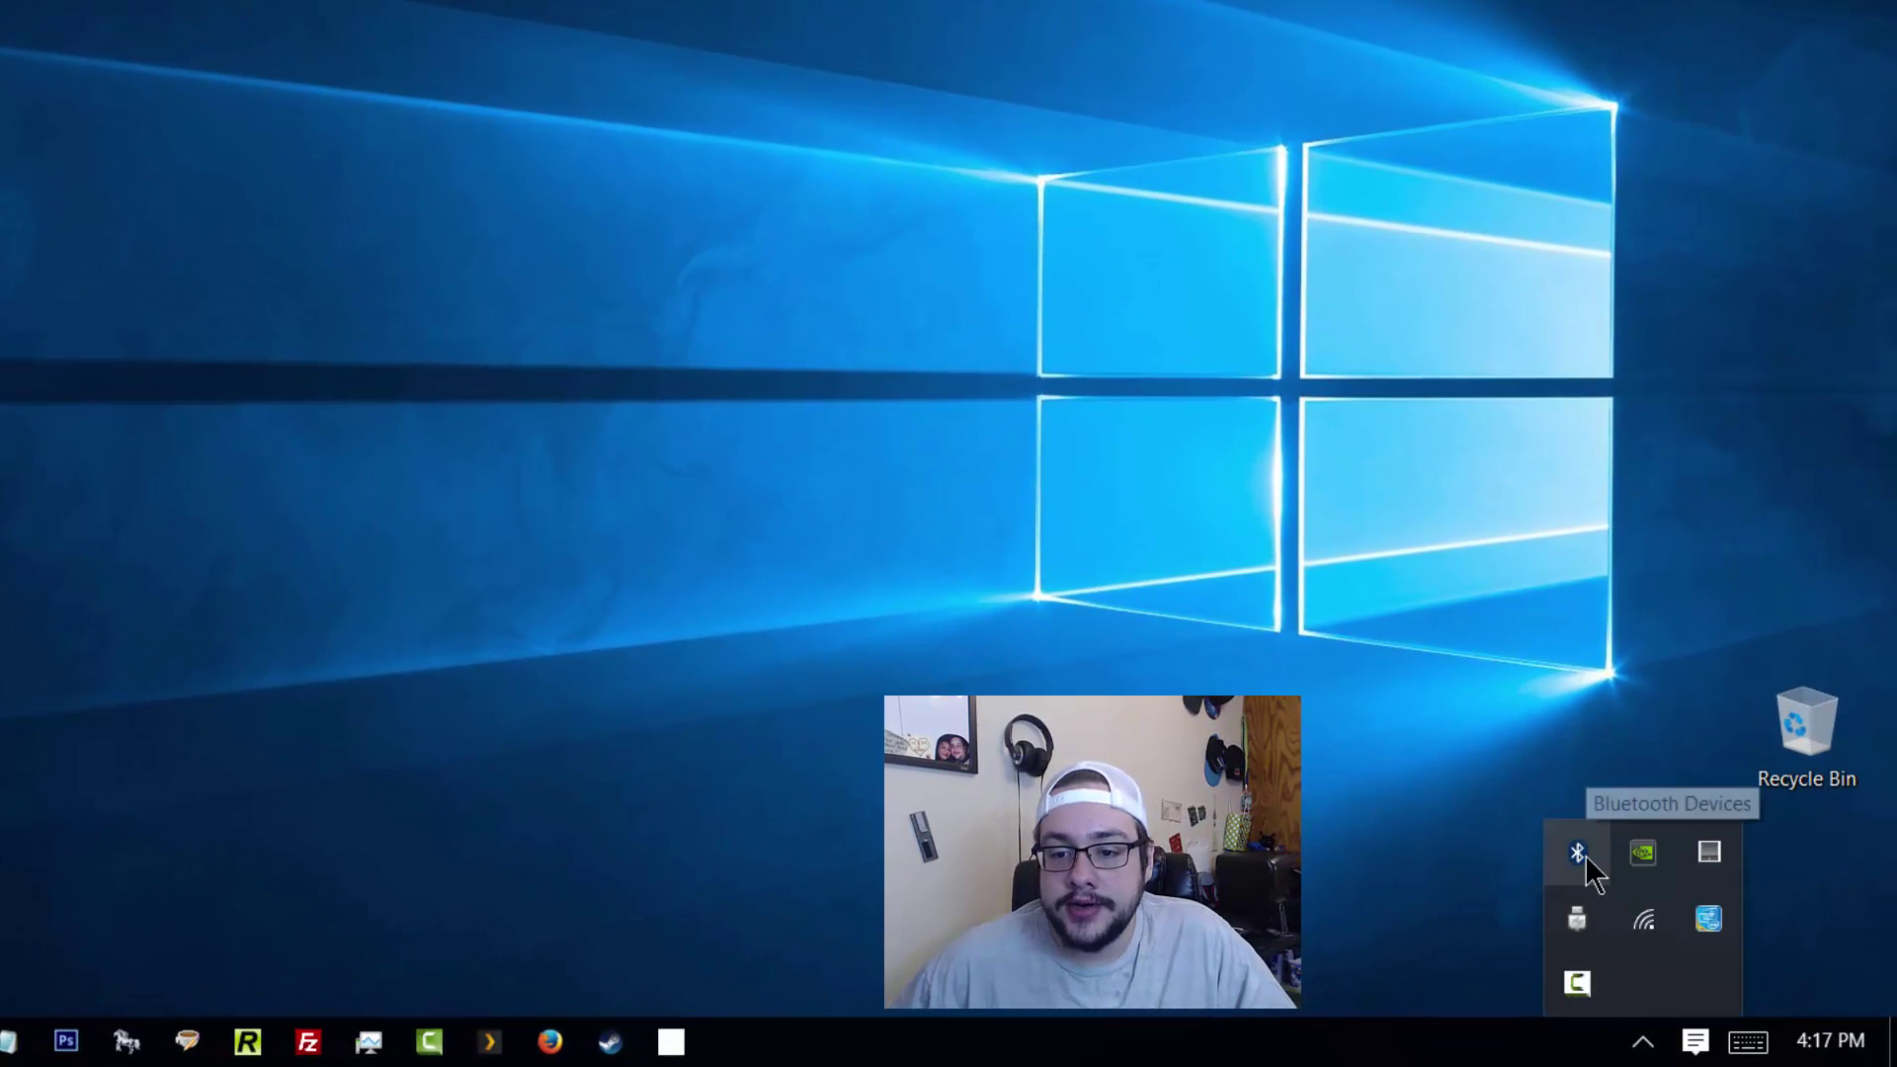
pyautogui.rightClick(1584, 855)
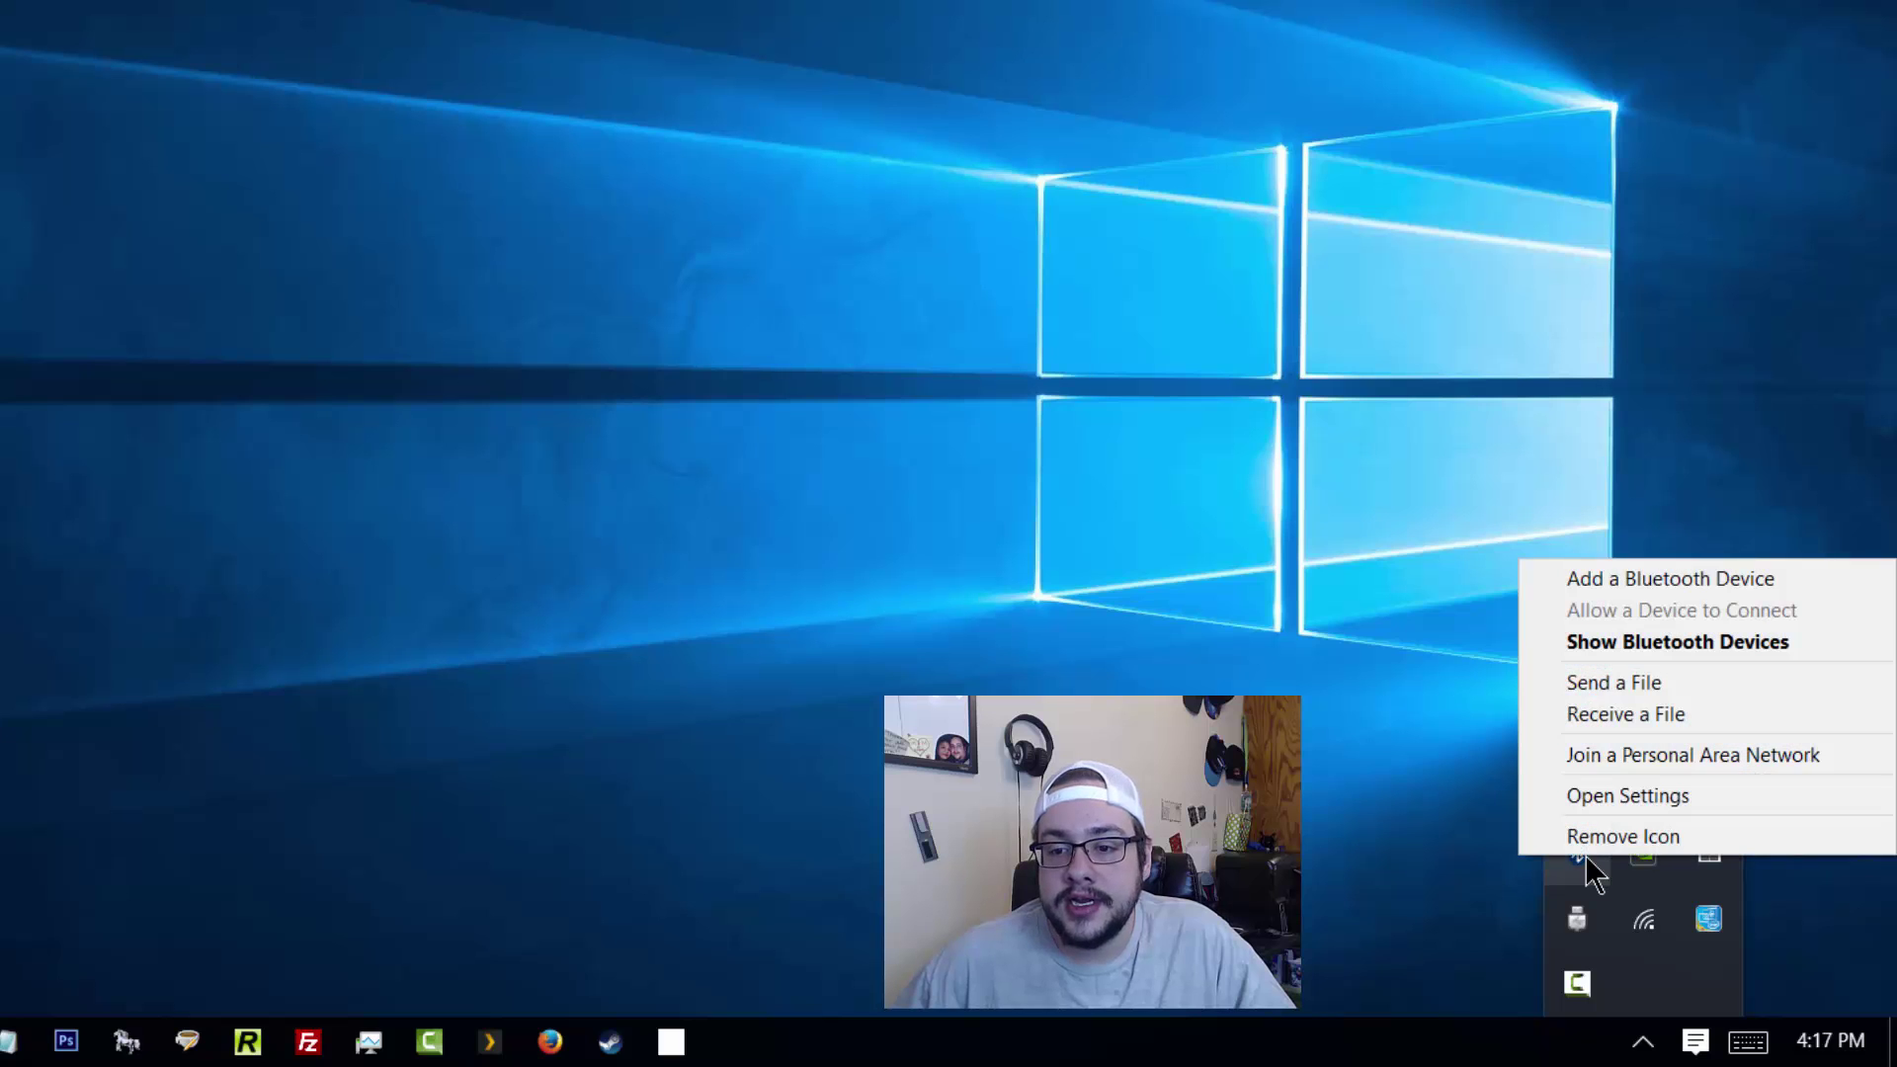
pyautogui.click(1622, 644)
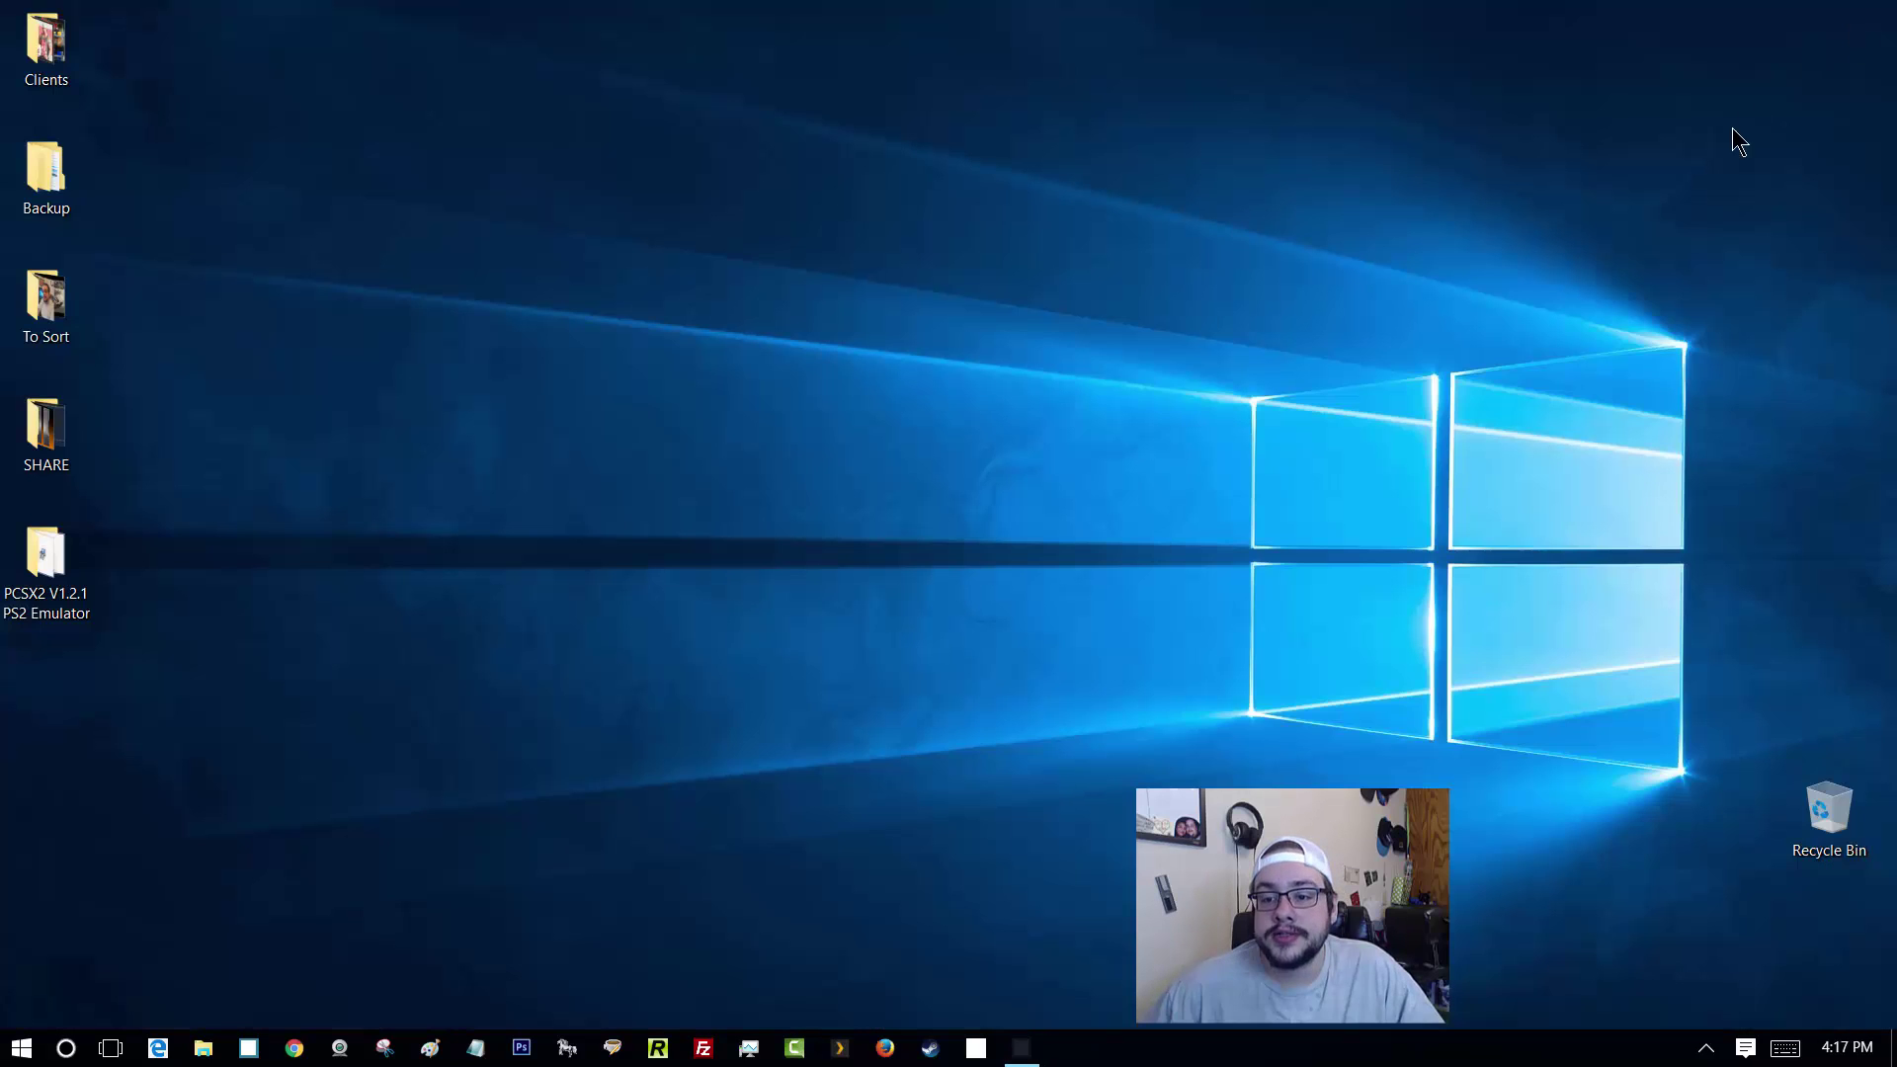
# - Reopen Settings through Action Center and go to Devices > Bluetooth
pyautogui.click(1868, 20)
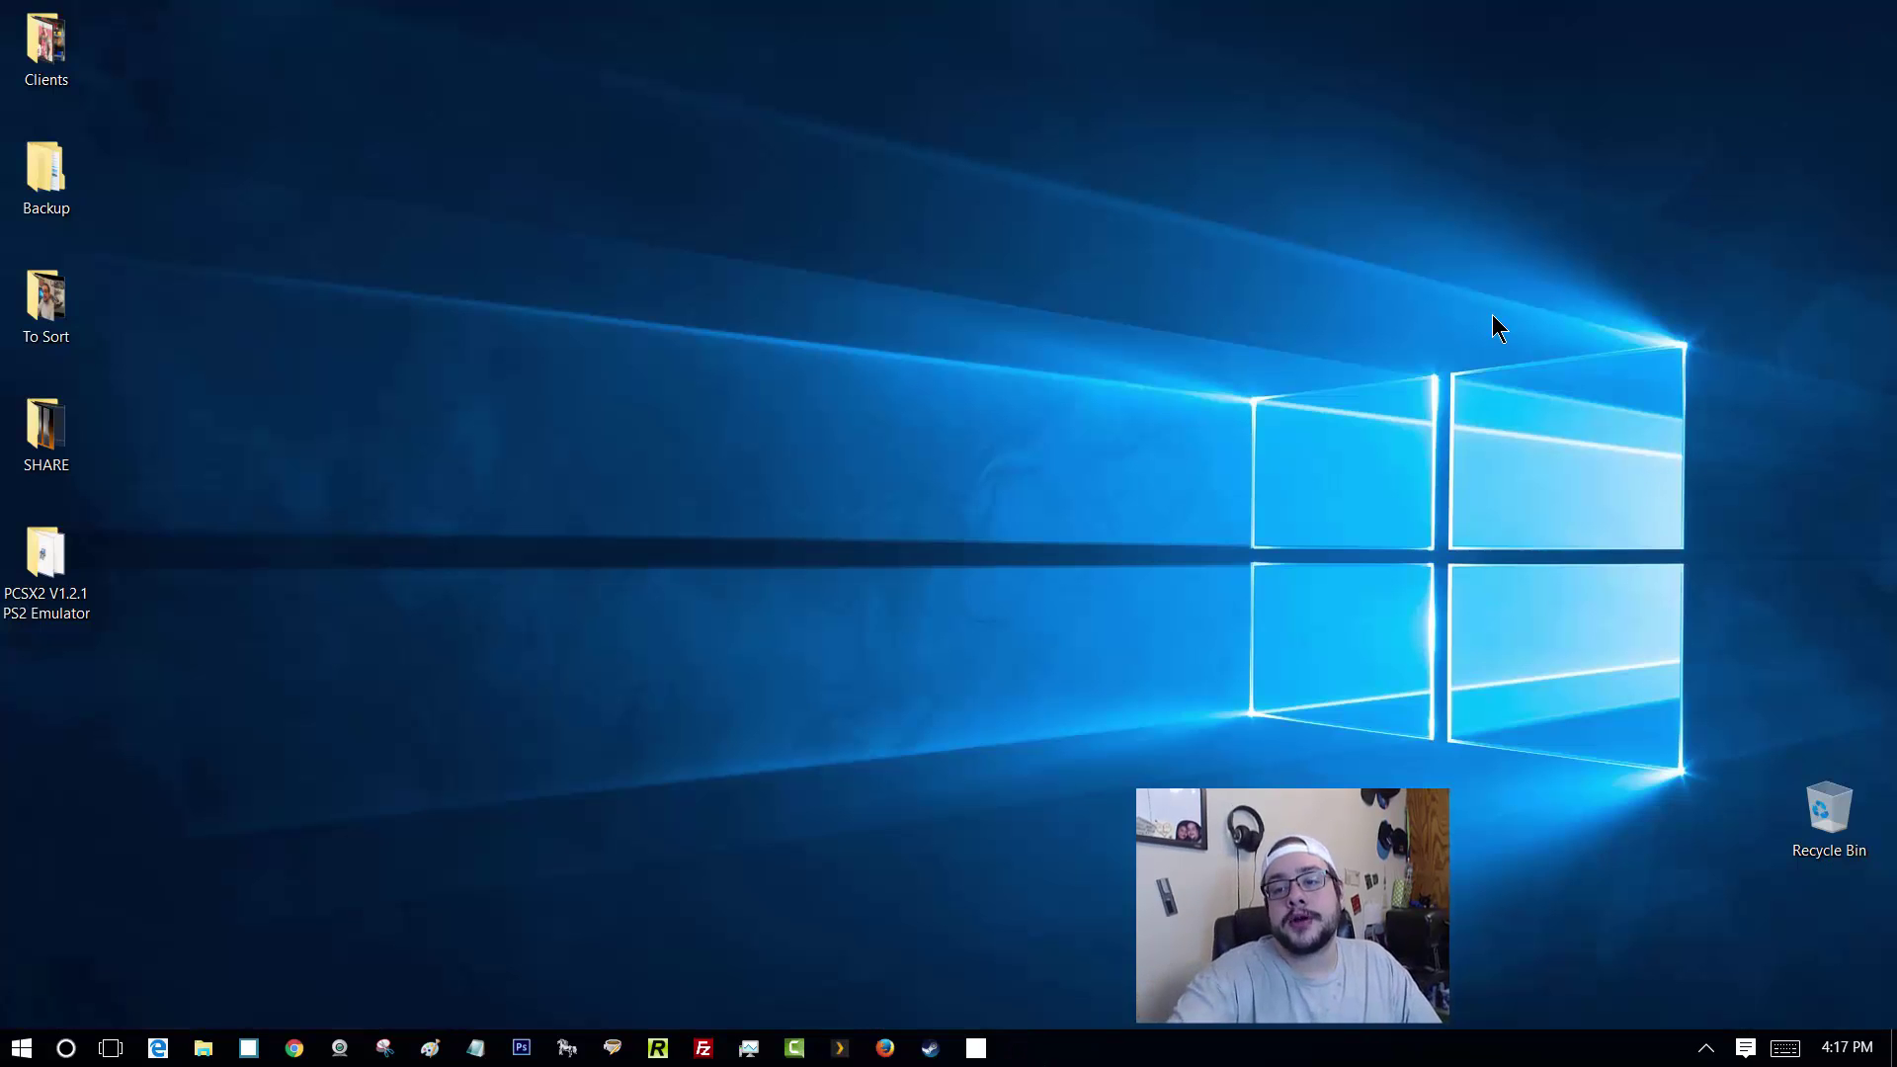
pyautogui.press('super+a')
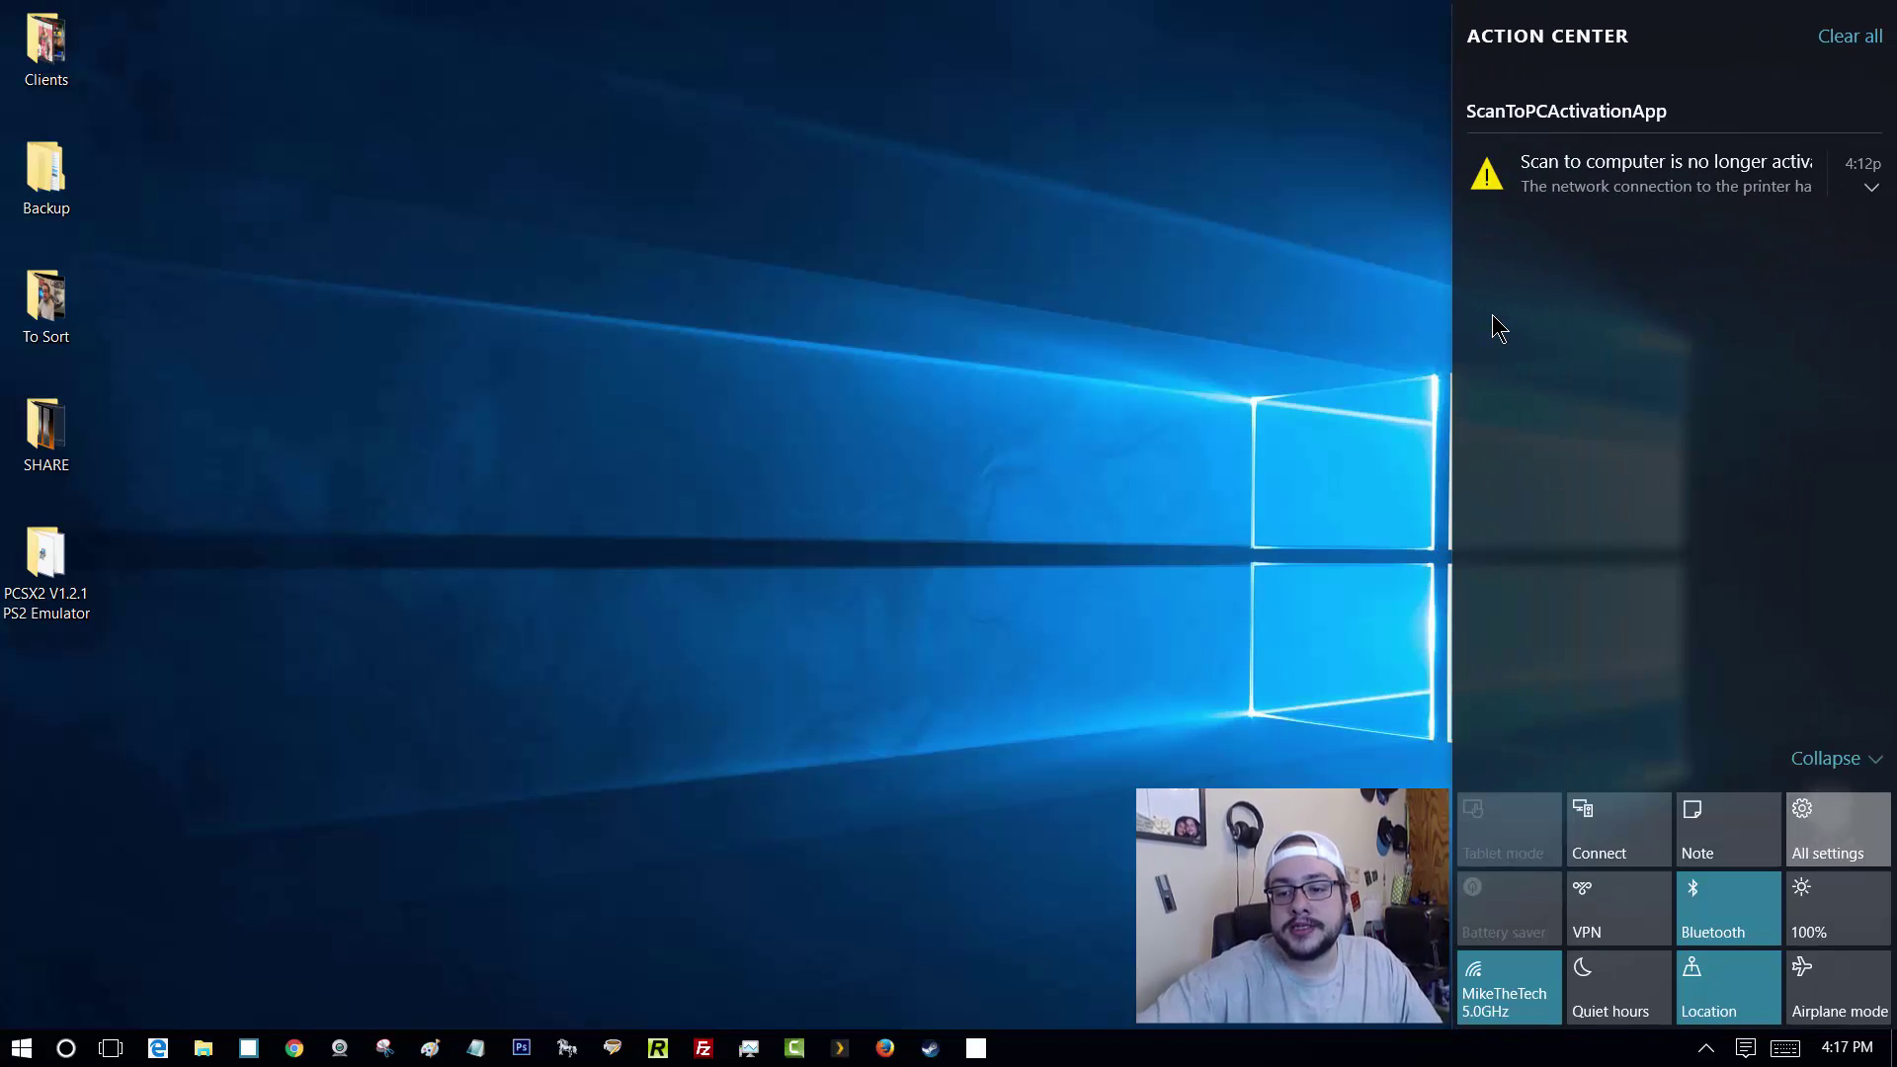
pyautogui.press('super+i')
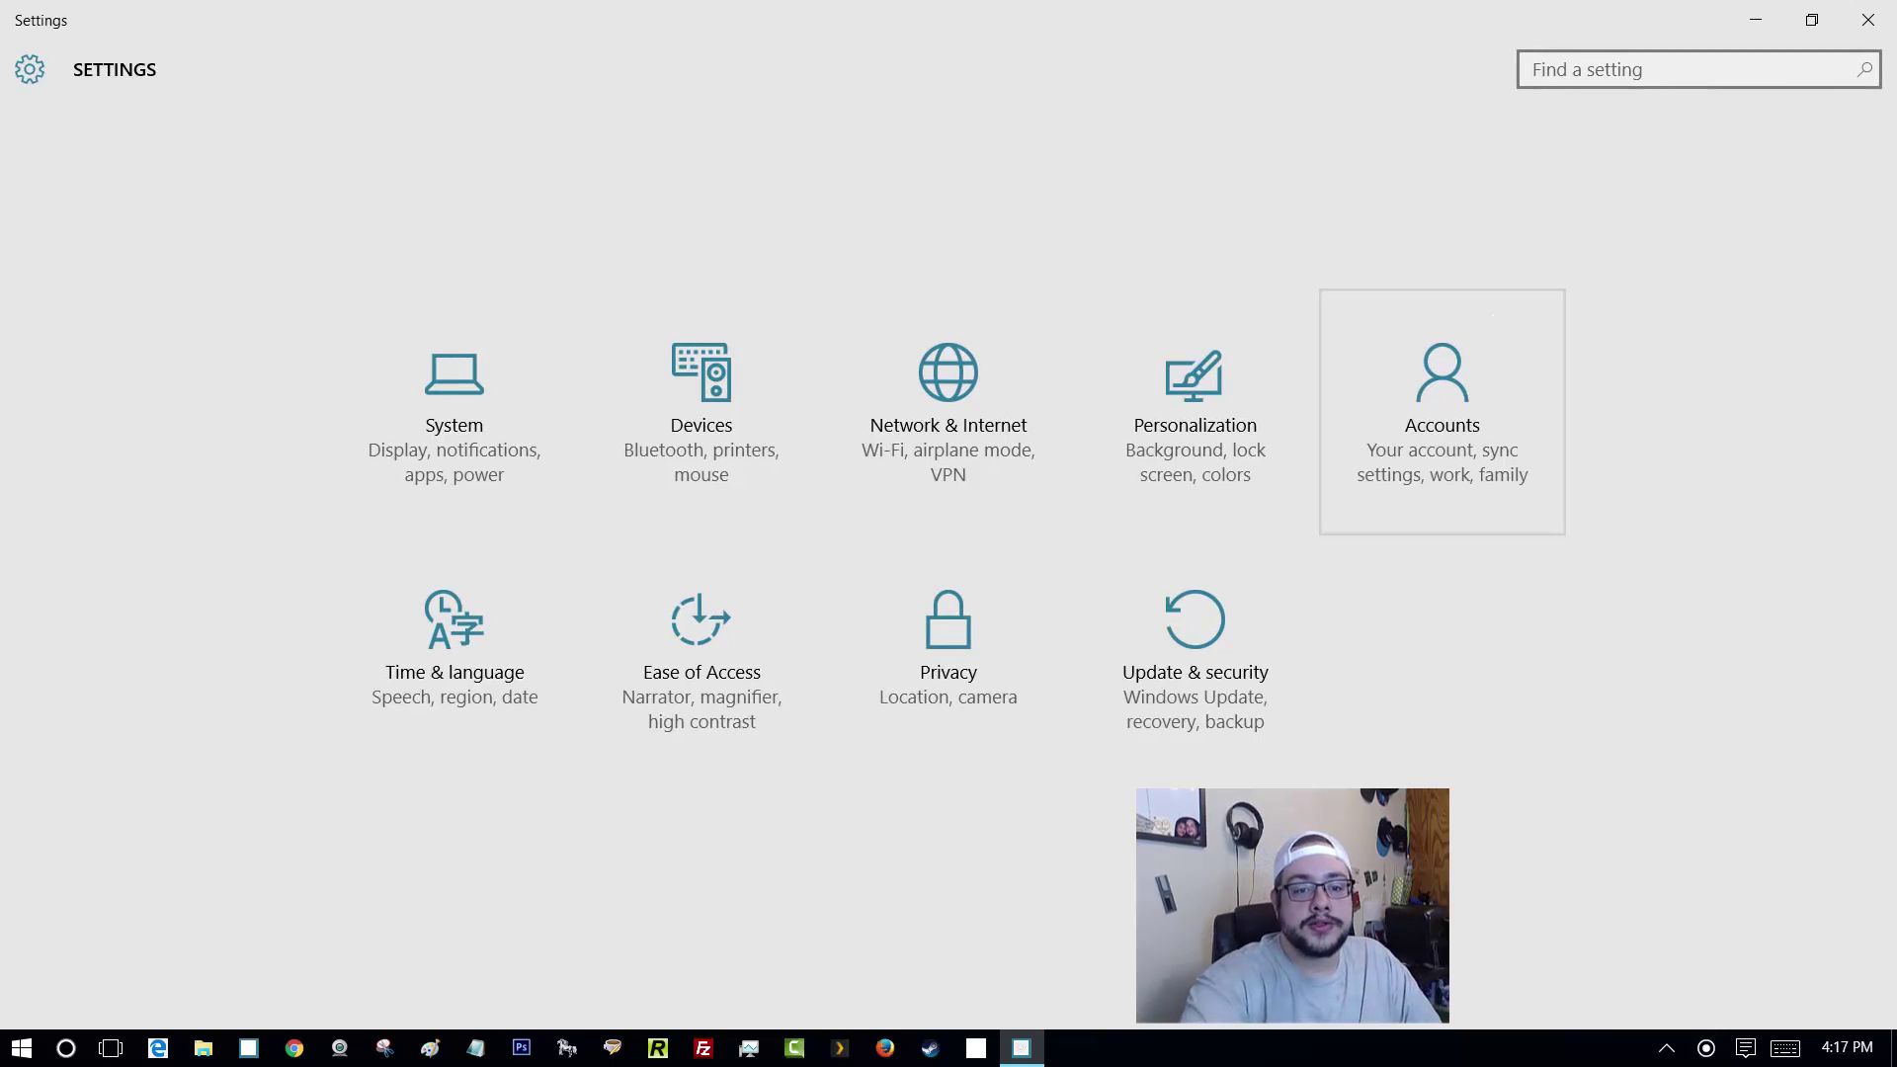
pyautogui.click(702, 410)
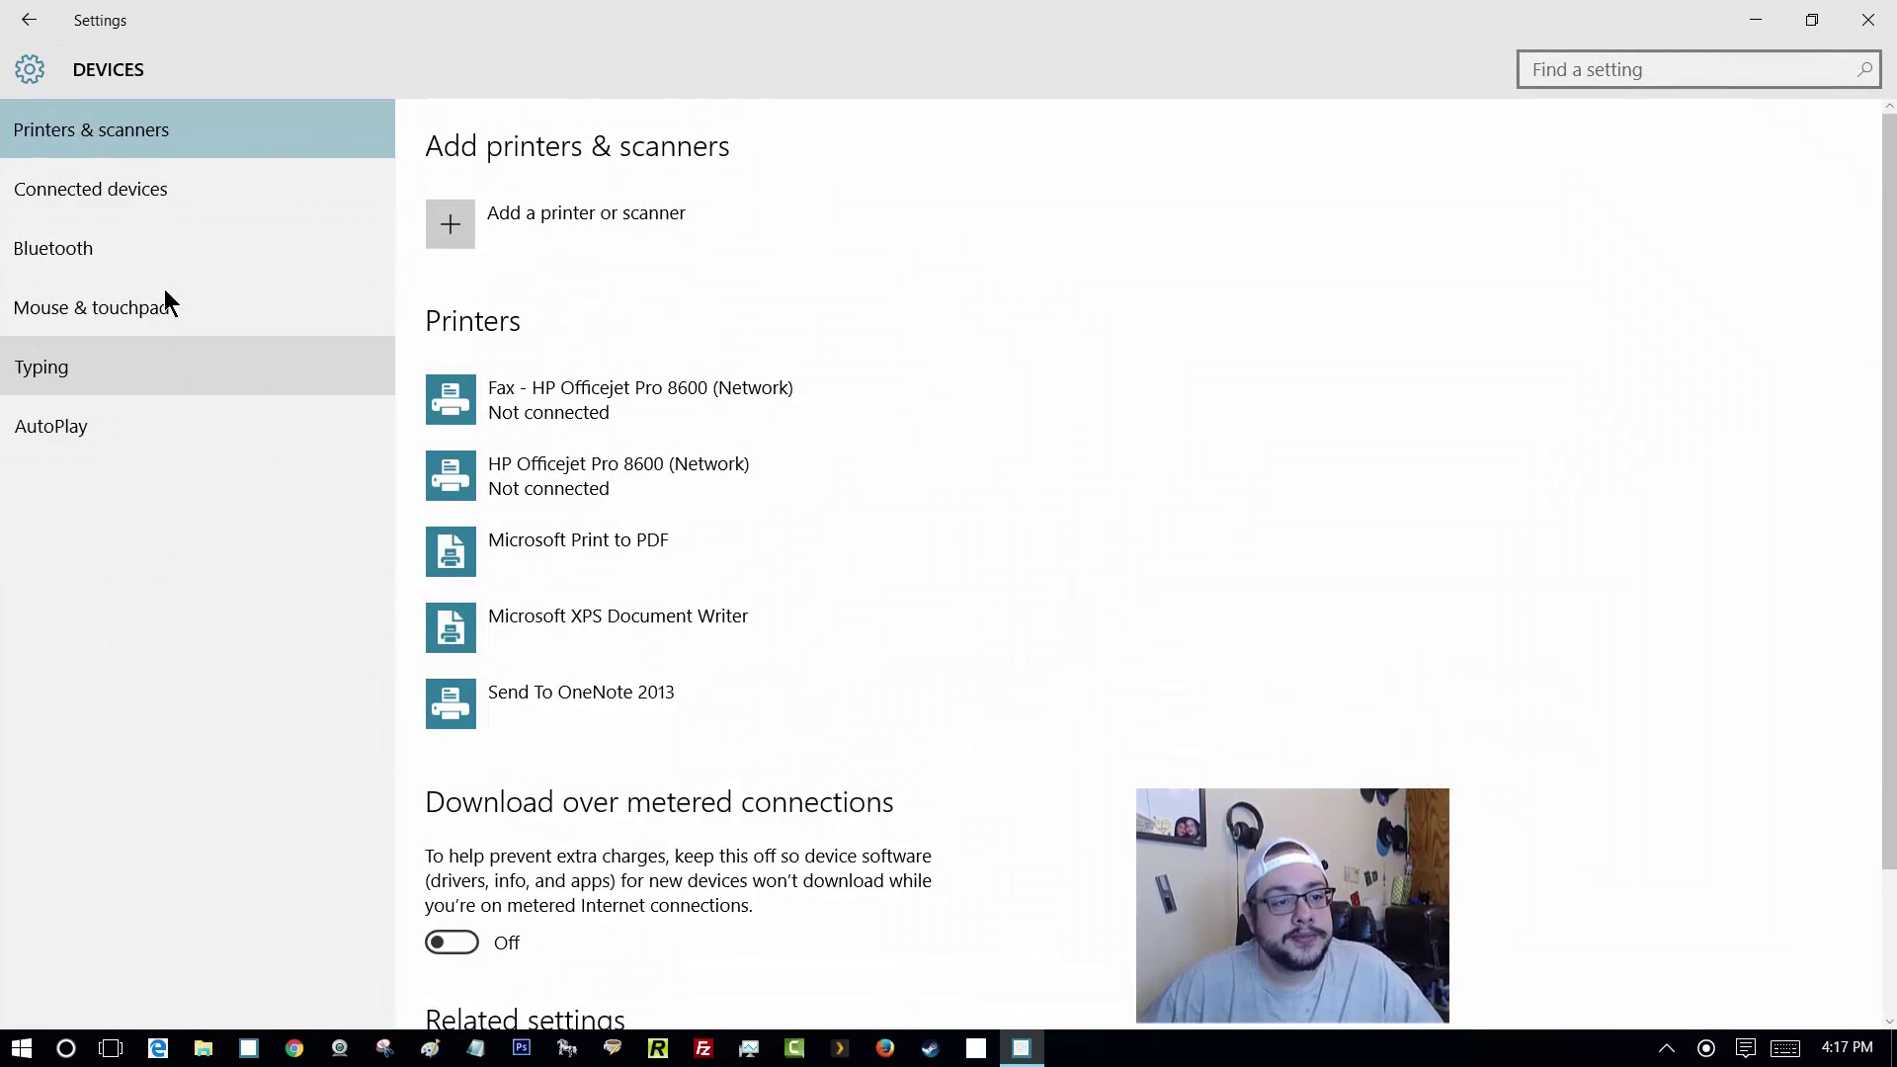
pyautogui.click(121, 246)
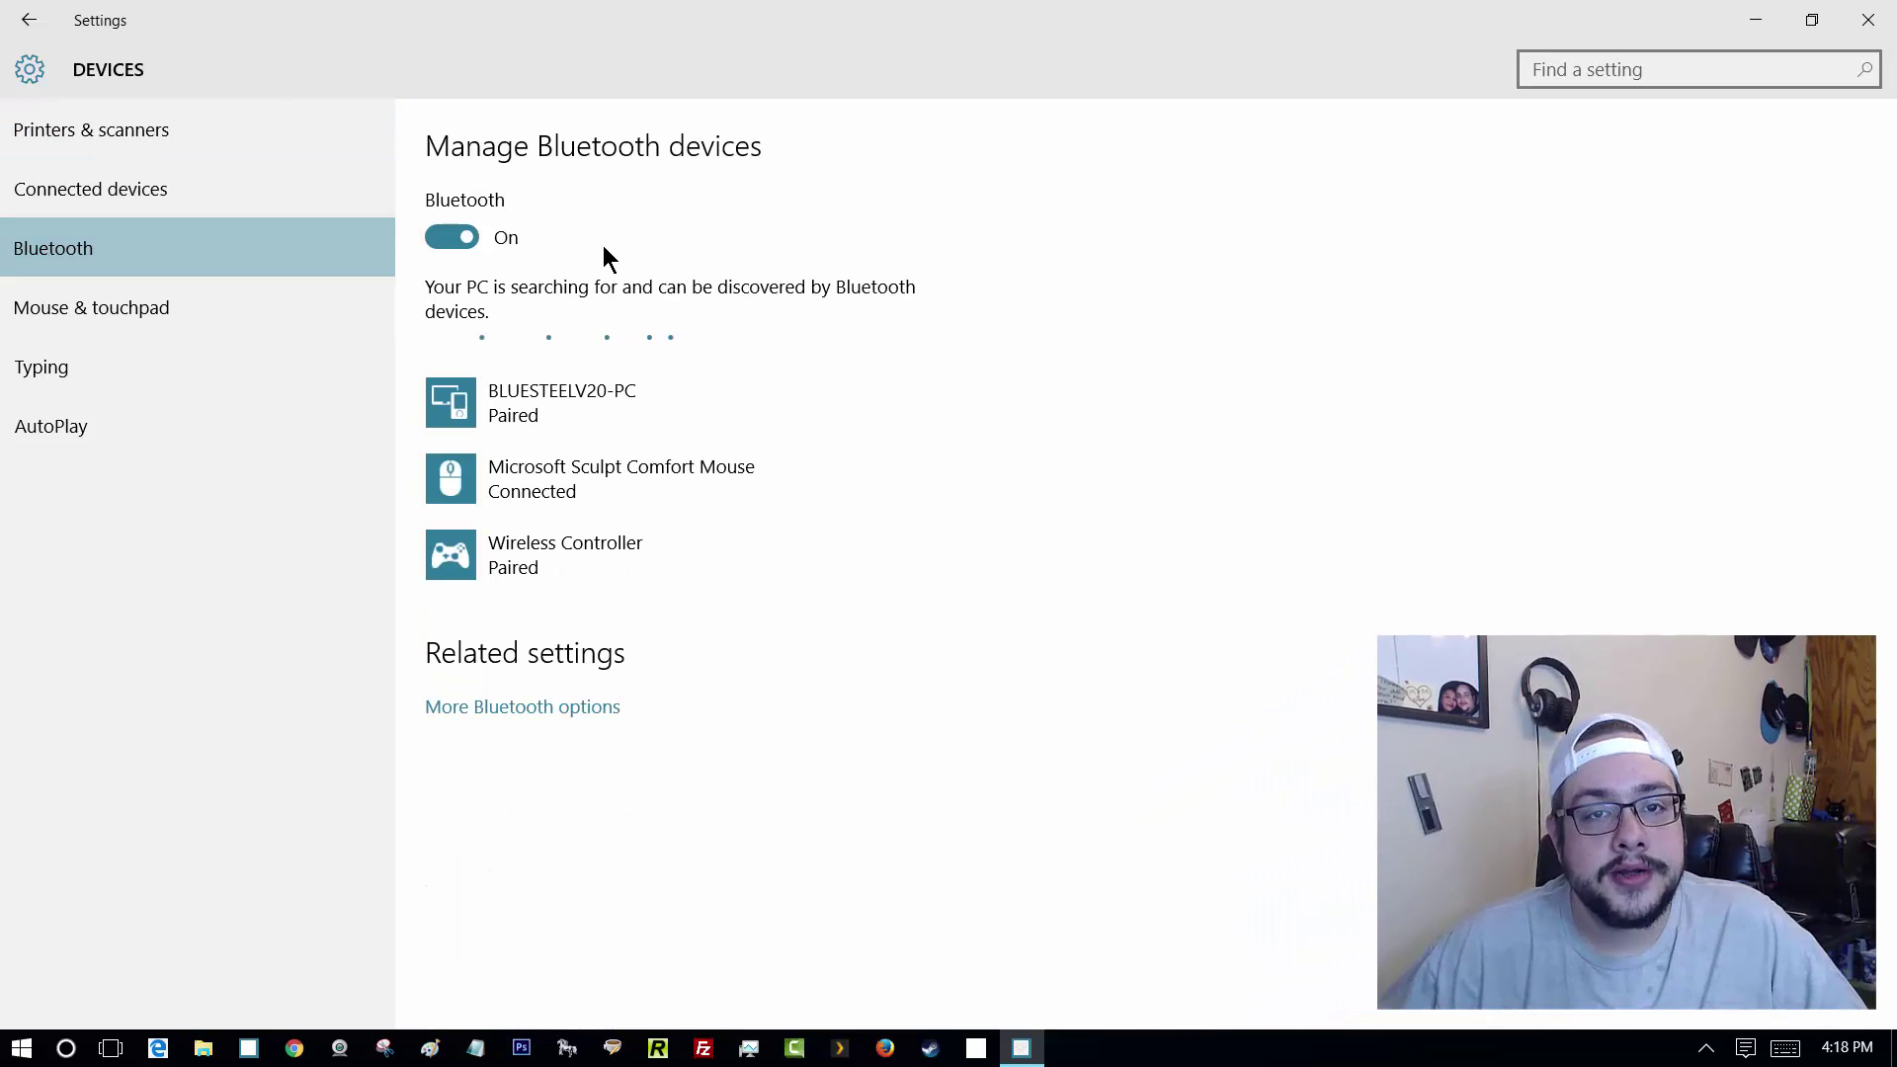